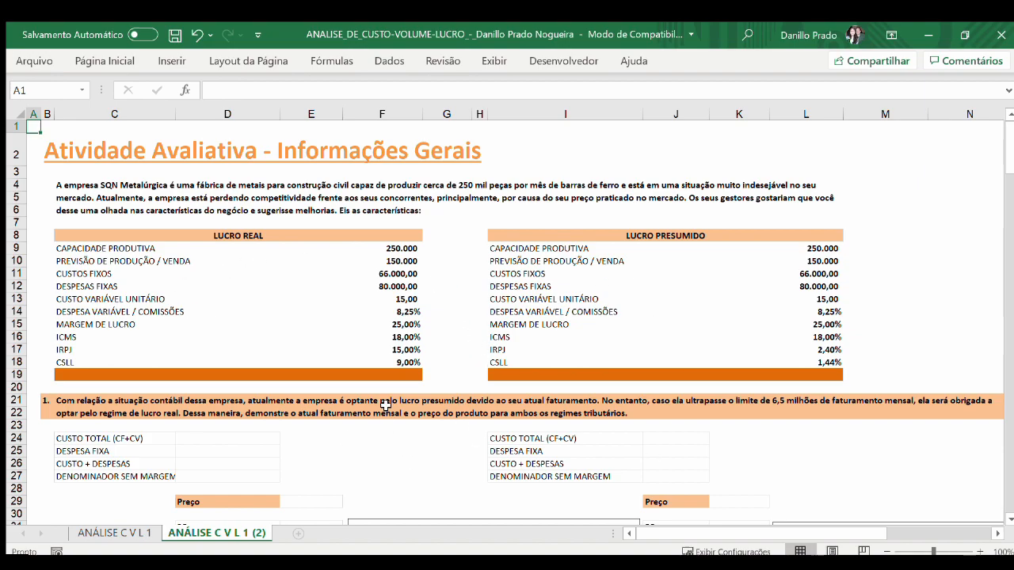
# Step: Examine the Lucro Real and Lucro Presumido data together with the cost, price and formula sections of question 1
pyautogui.scroll(-1, 386, 412)
pyautogui.scroll(-3, 385, 405)
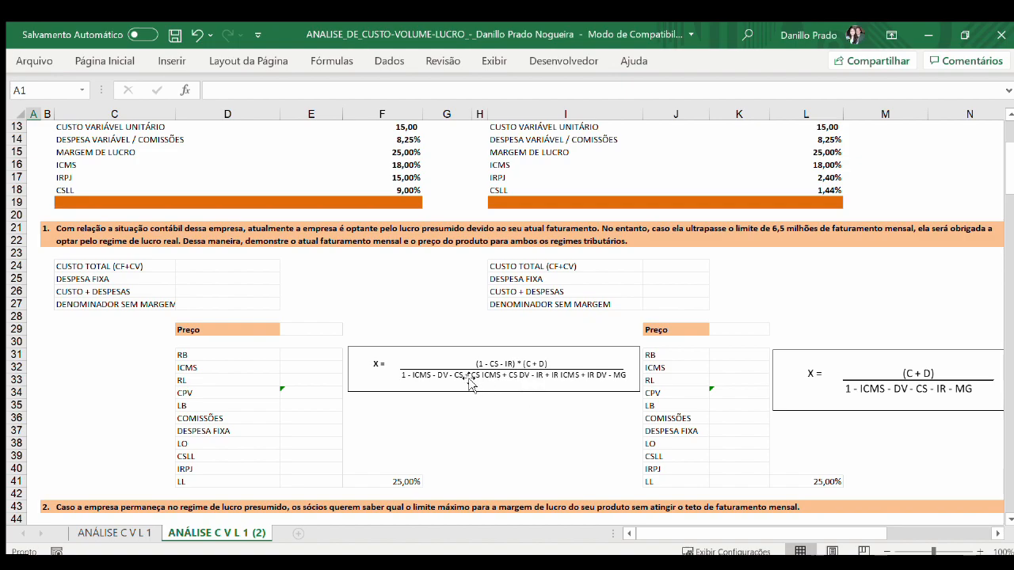
pyautogui.scroll(2, 521, 389)
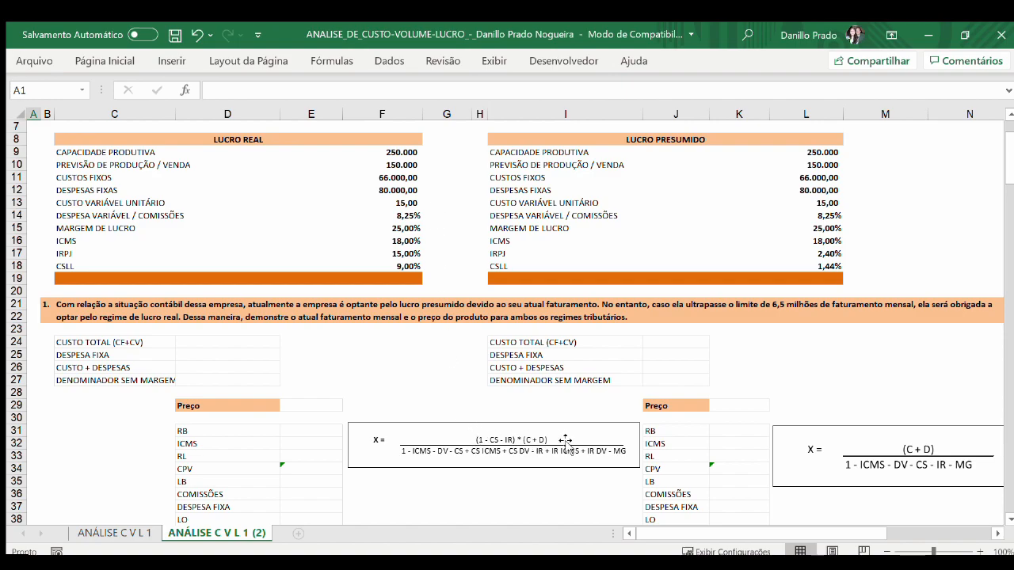
pyautogui.scroll(-1, 446, 371)
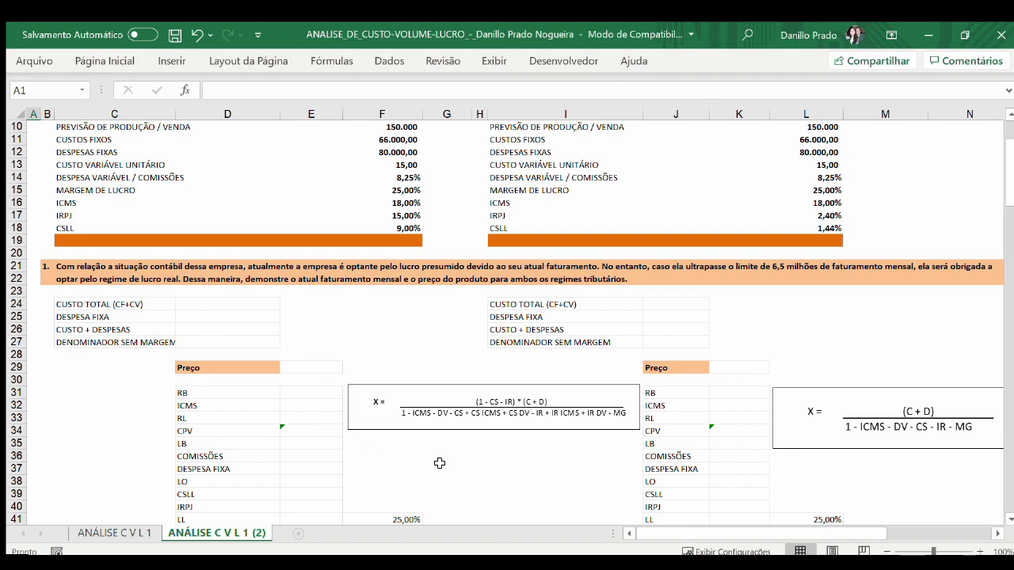
pyautogui.scroll(-1, 439, 464)
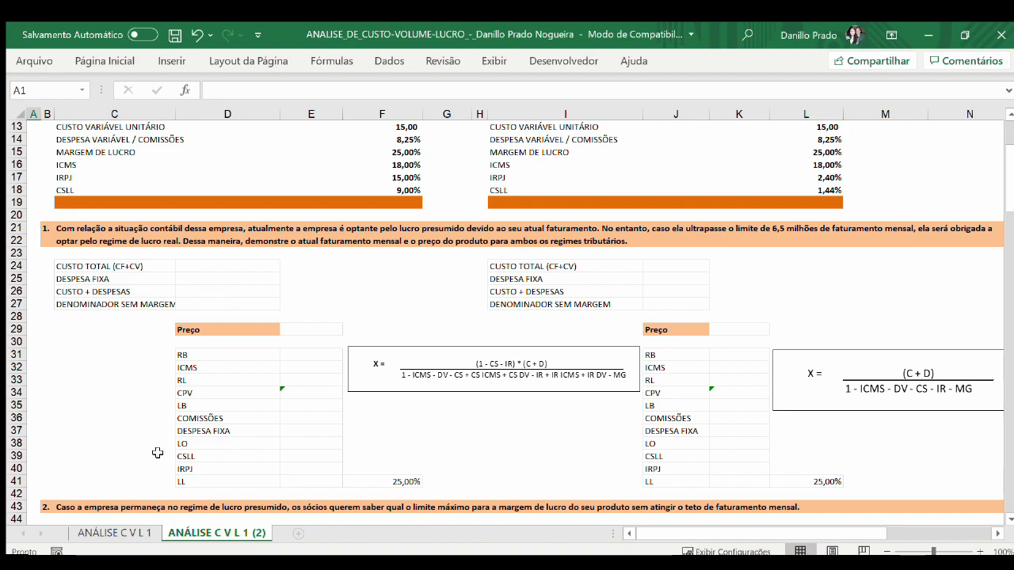
pyautogui.scroll(4, 157, 453)
pyautogui.scroll(-5, 169, 435)
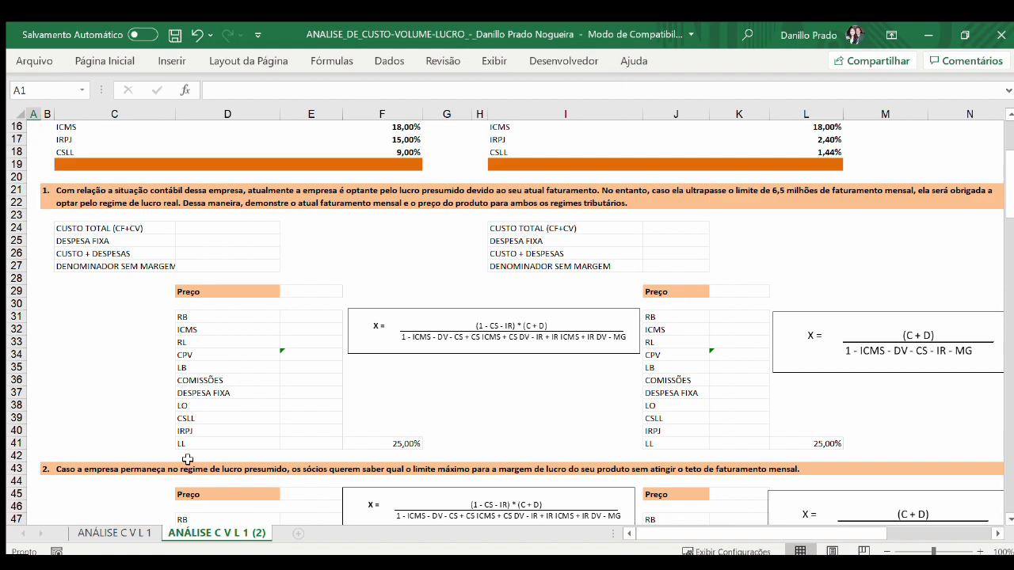
# Step: Inspect the LL and net margin formulas in E41 and F41, and review the Lucro Presumido data and price formula
pyautogui.click(325, 441)
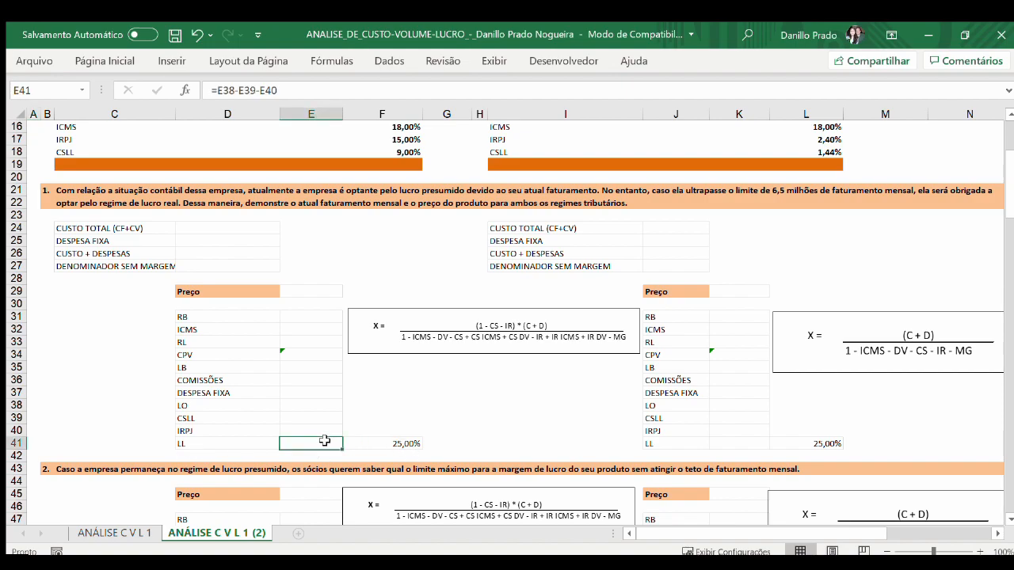
pyautogui.click(355, 444)
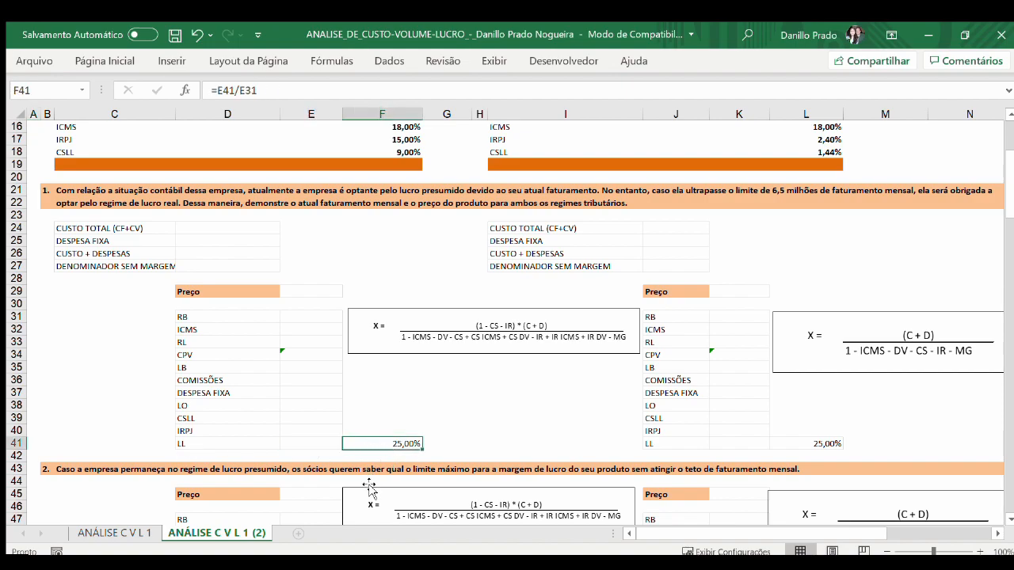
pyautogui.press('F2')
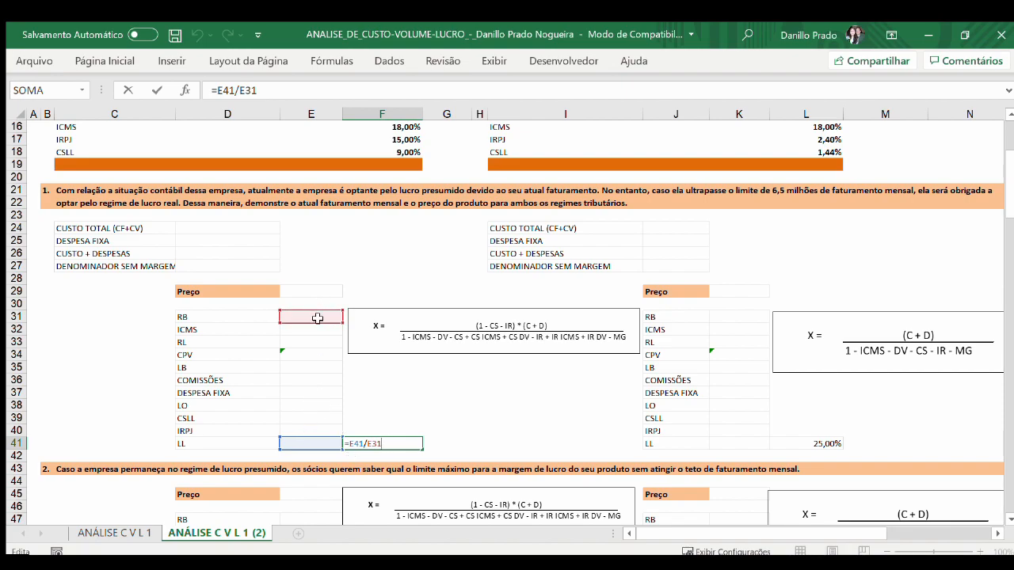
pyautogui.press('Escape')
pyautogui.scroll(1, 426, 356)
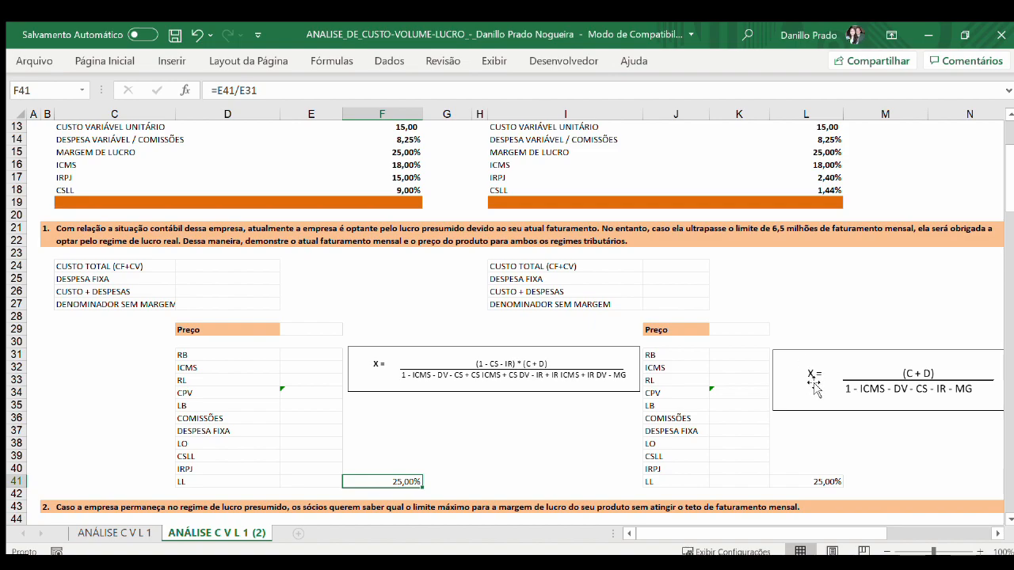
pyautogui.scroll(4, 866, 238)
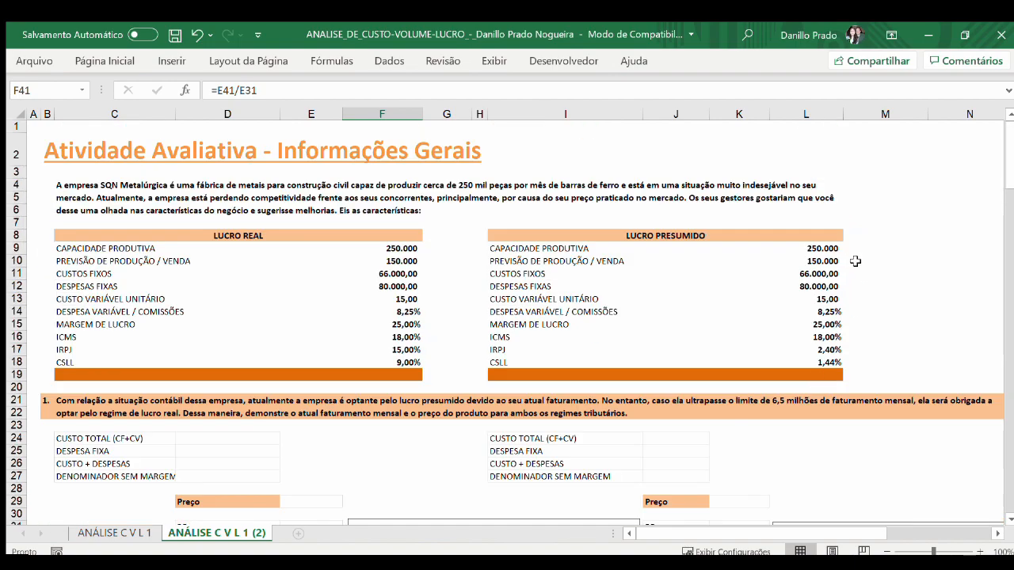
pyautogui.scroll(-5, 854, 260)
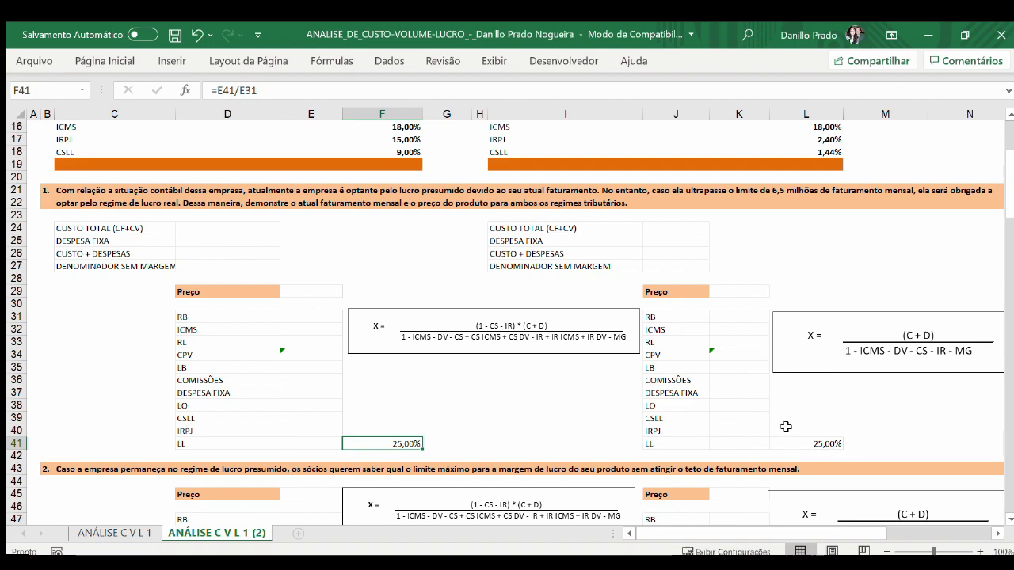
# Step: Move the Lucro Presumido block J45:M57 of question 2 onto the Lucro Real block starting at D45
pyautogui.scroll(-7, 786, 427)
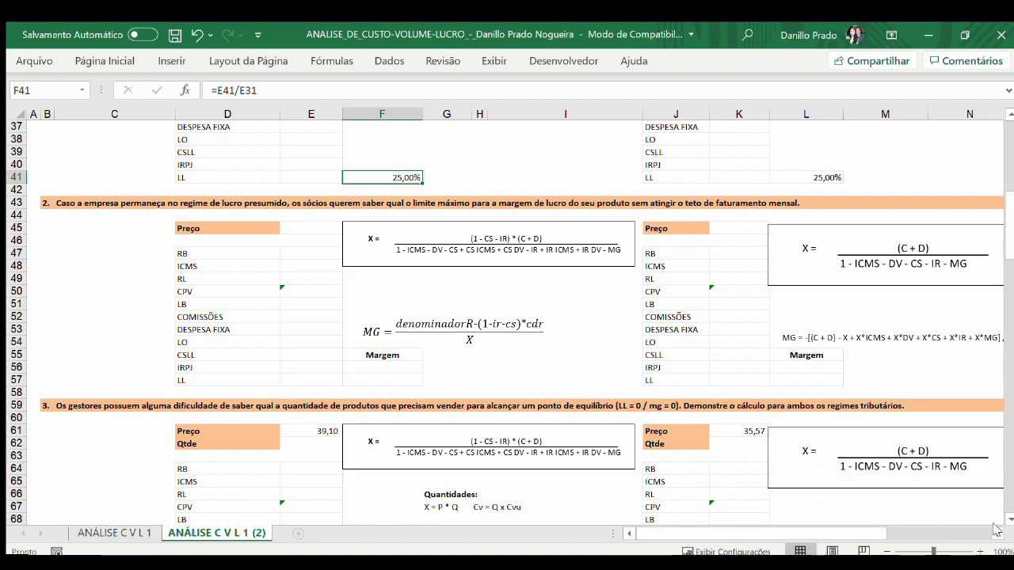
pyautogui.moveTo(680, 227); pyautogui.dragTo(903, 382)
pyautogui.hotkey('ctrl', 'c')
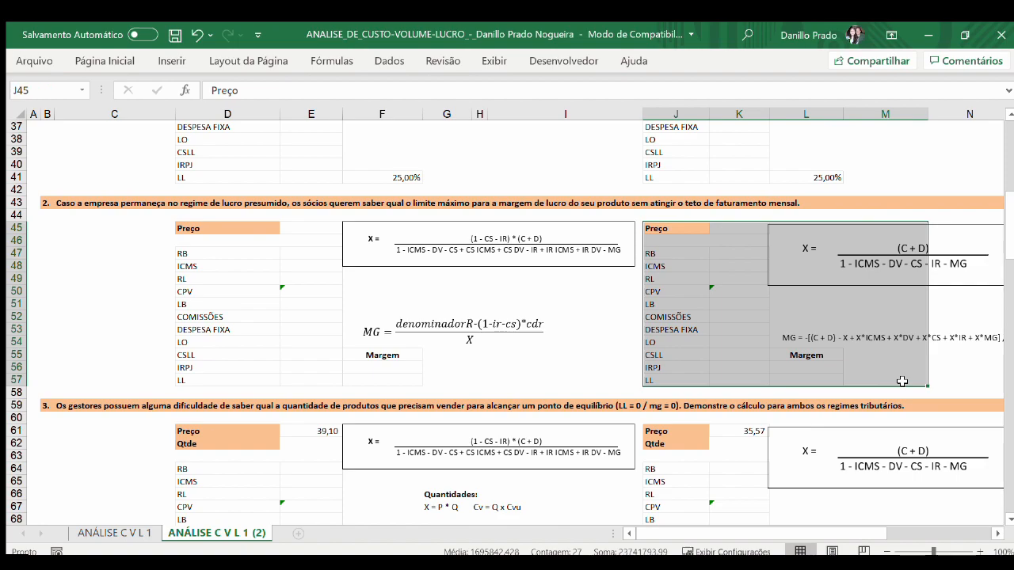
pyautogui.click(223, 229)
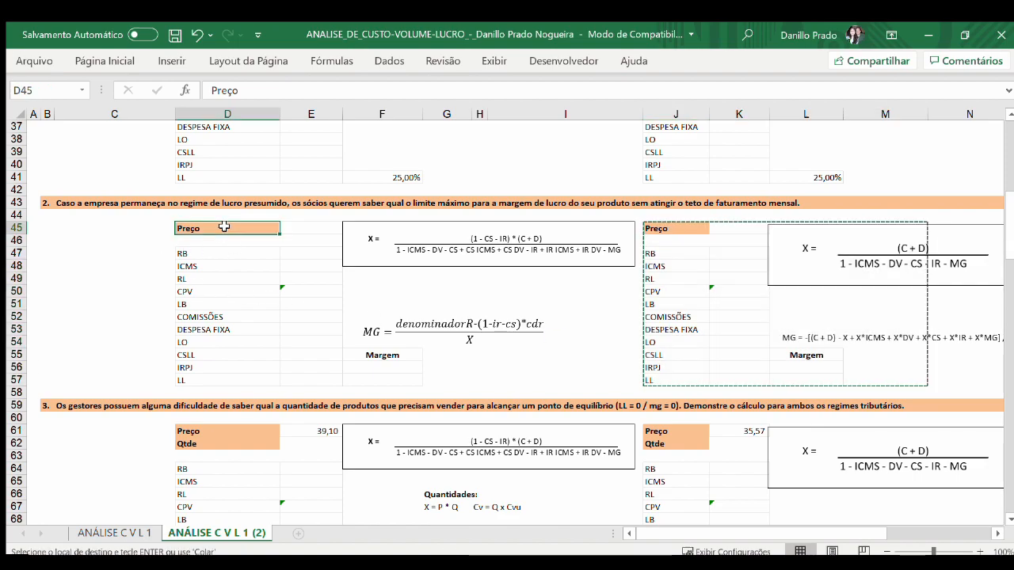
pyautogui.hotkey('ctrl', 'v')
# Step: Delete the Lucro Real price formula image and the MG equation text box from question 2
pyautogui.click(792, 261)
pyautogui.click(566, 258)
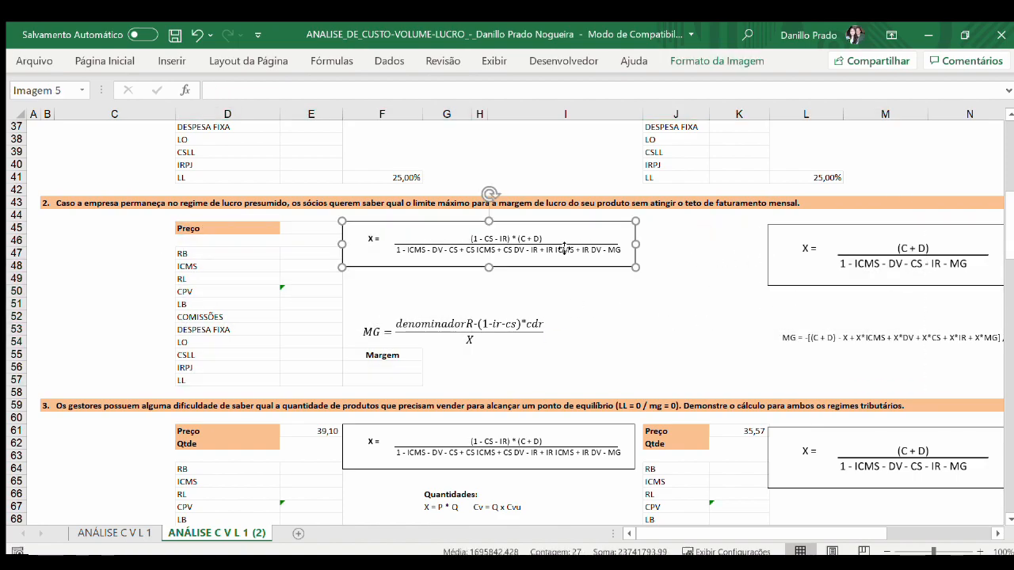
pyautogui.press('Delete')
pyautogui.click(523, 324)
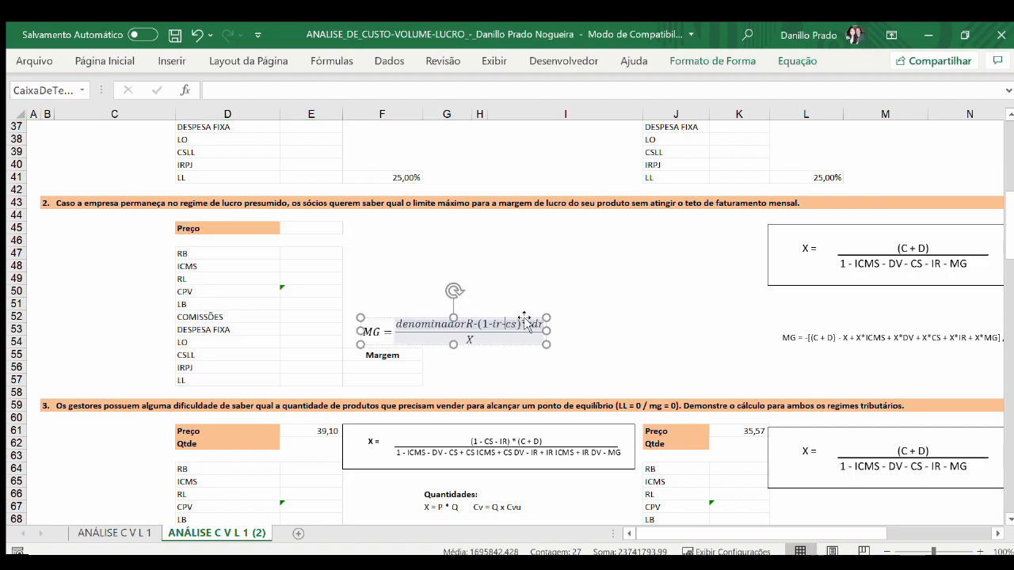
pyautogui.press('Delete')
pyautogui.click(515, 343)
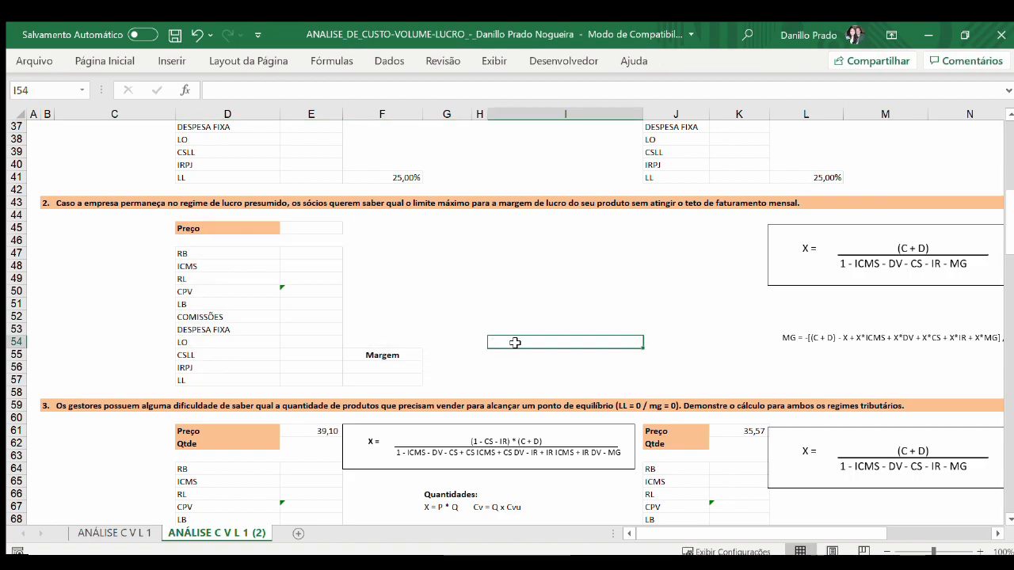
# Step: Move the Lucro Presumido MG formula next to the Margem cells and the (C + D) price formula image above it
pyautogui.click(790, 339)
pyautogui.hotkey('ctrl', 'x')
pyautogui.click(447, 341)
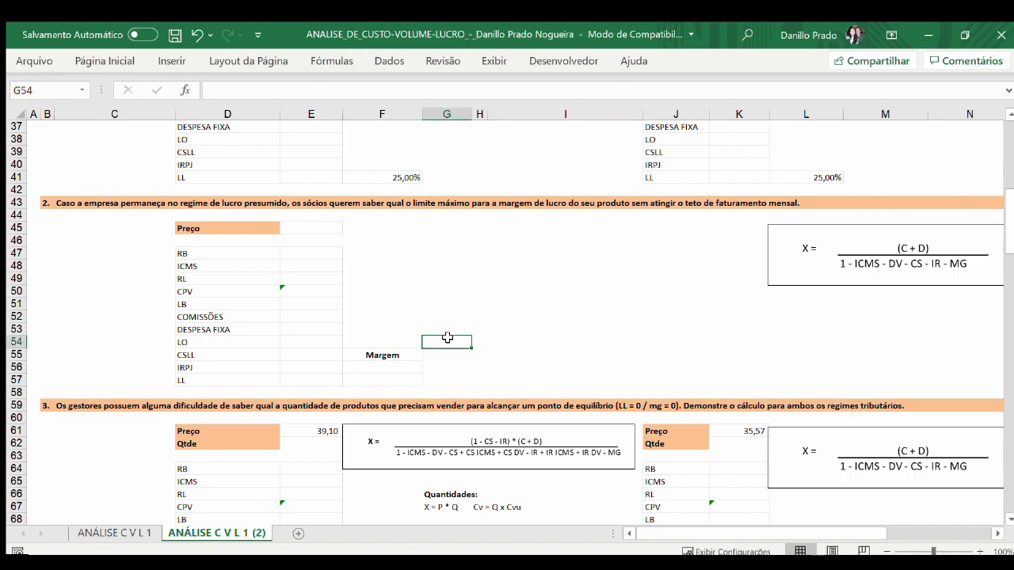
pyautogui.hotkey('ctrl', 'v')
pyautogui.click(844, 253)
pyautogui.moveTo(864, 245); pyautogui.dragTo(507, 252)
pyautogui.click(743, 266)
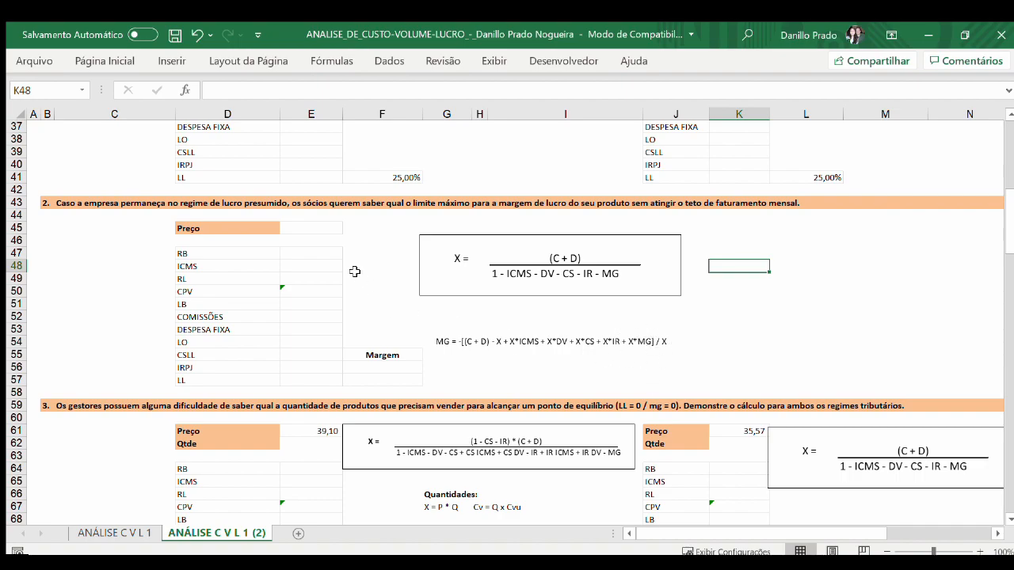
# Step: Inspect the maximum margin formula in F56 and the LL margin check in F57
pyautogui.click(408, 365)
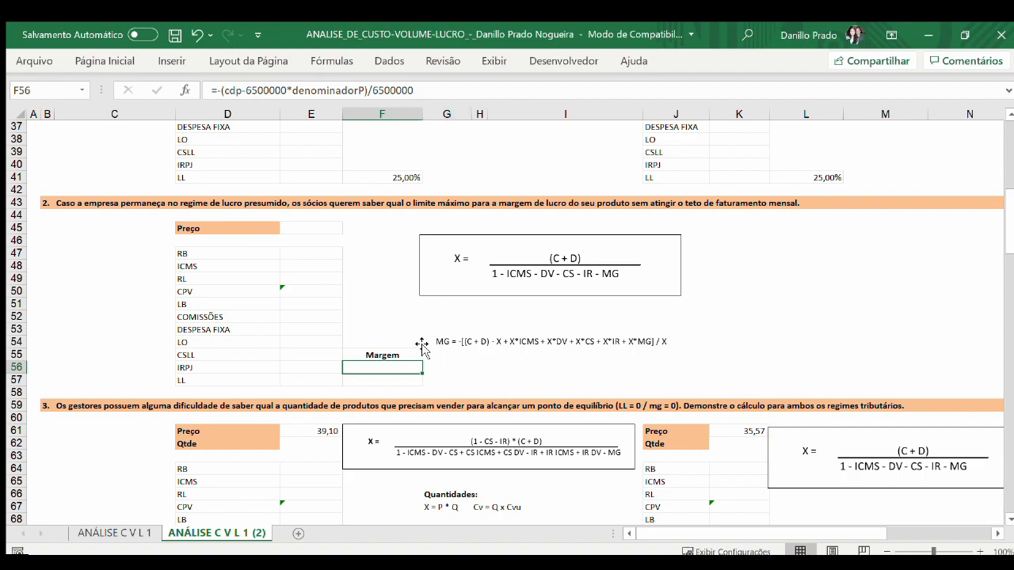
pyautogui.press('Down')
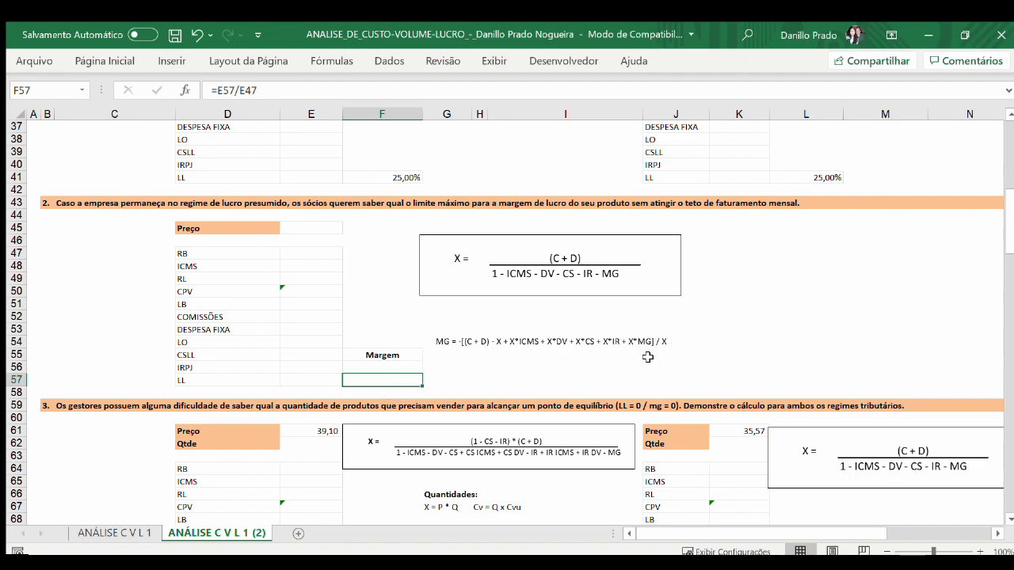
# Step: Nudge the Lucro Presumido price formula image in question 3 slightly up and to the right
pyautogui.scroll(-5, 651, 346)
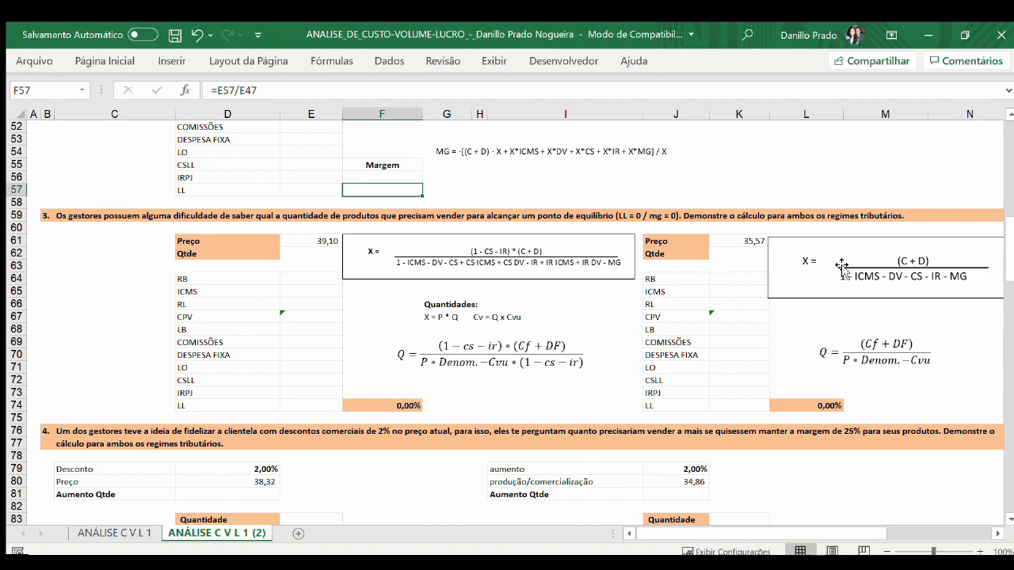
pyautogui.moveTo(842, 267); pyautogui.dragTo(845, 264)
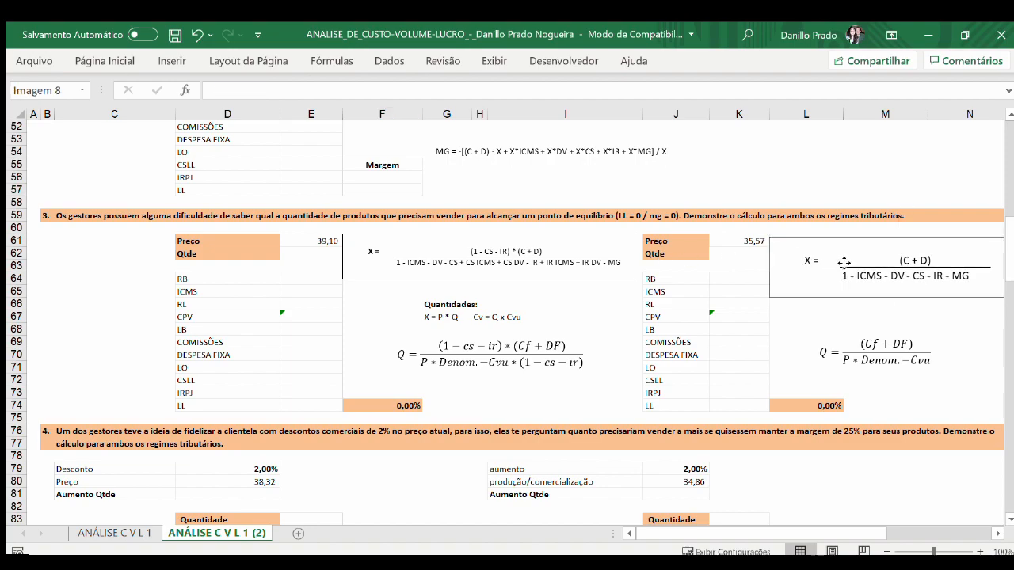
pyautogui.click(133, 267)
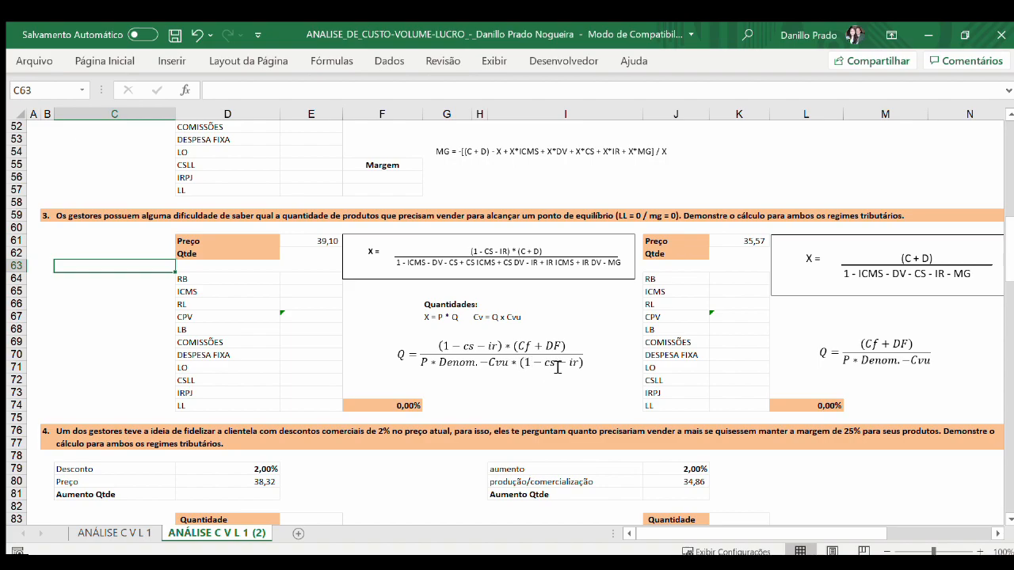
# Step: Inspect the Lucro Real break-even quantity formula in E62 of question 3, leaving it unedited
pyautogui.click(290, 252)
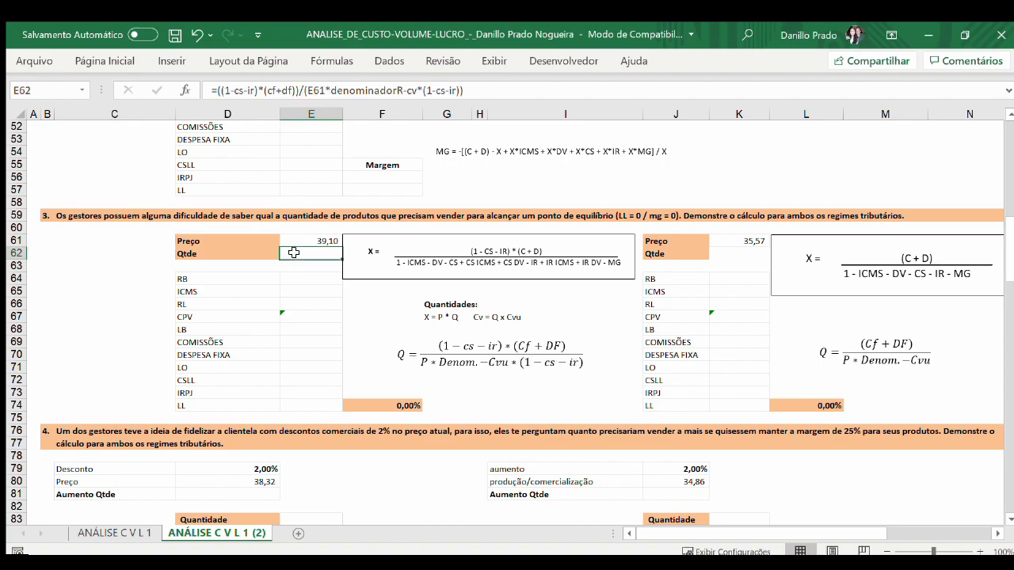
pyautogui.moveTo(482, 89); pyautogui.dragTo(211, 90)
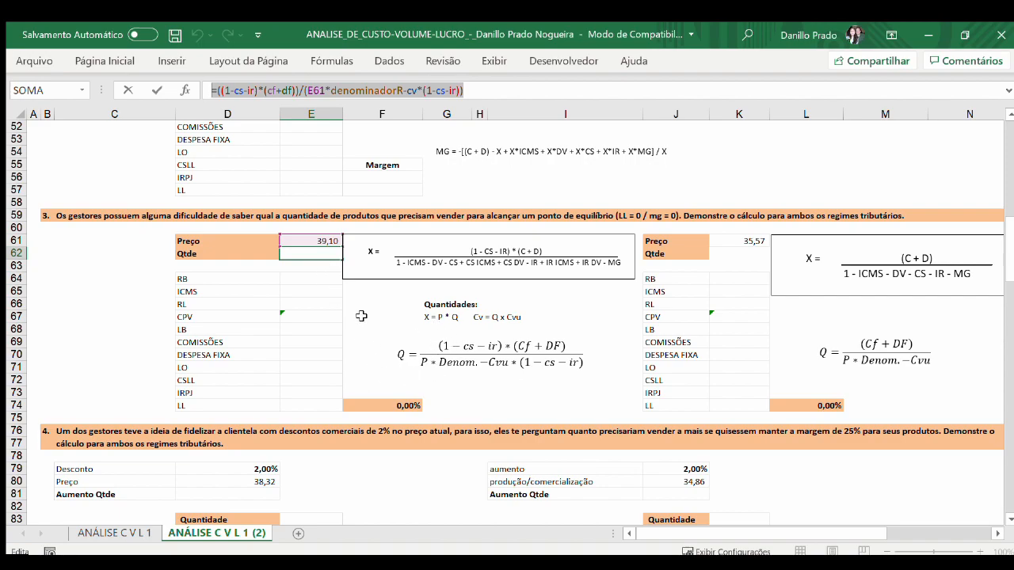
pyautogui.press('Escape')
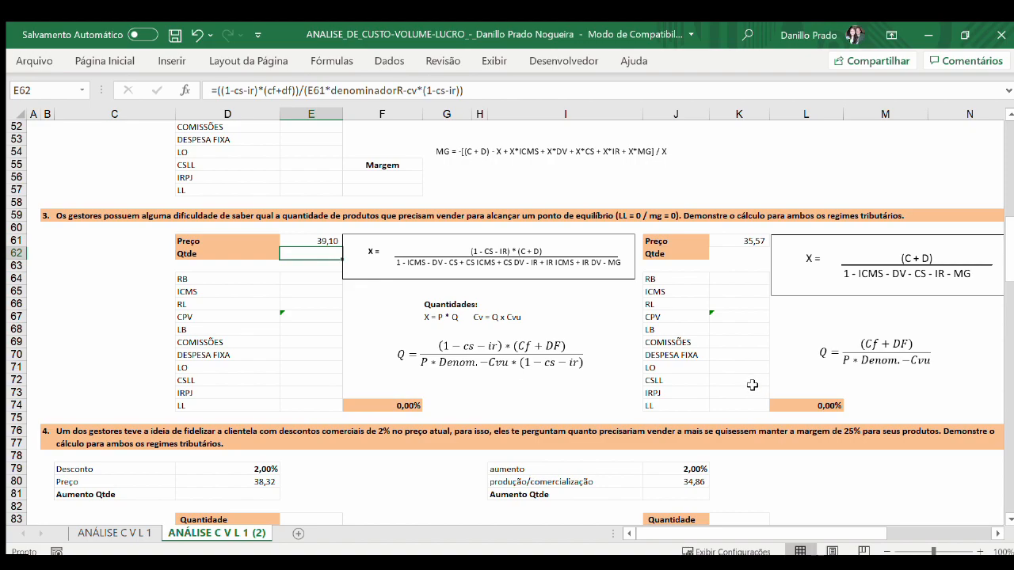
# Step: Compare the general company data and price formulas with the break-even quantity formulas of question 3
pyautogui.scroll(17, 753, 385)
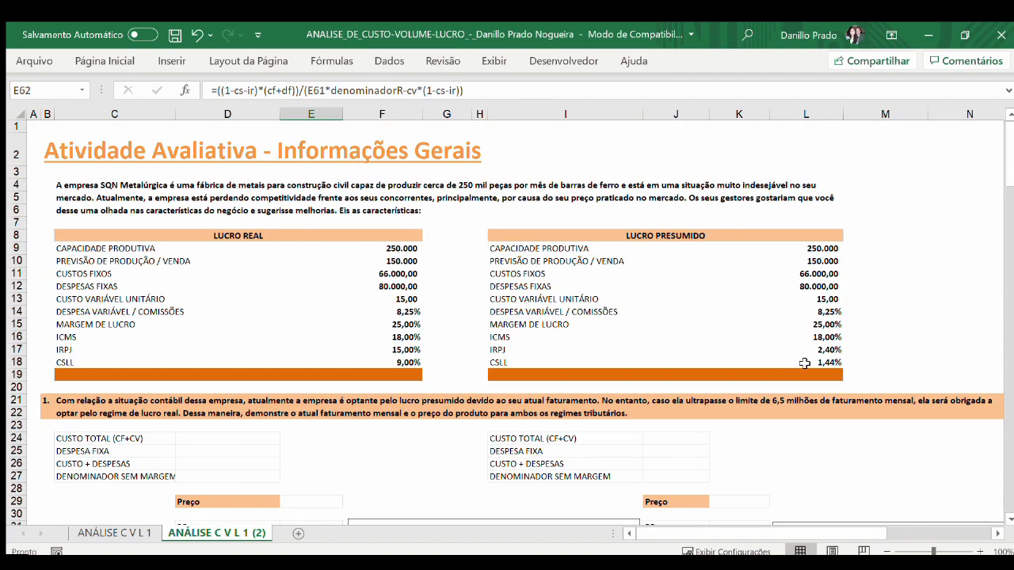
pyautogui.scroll(-18, 861, 350)
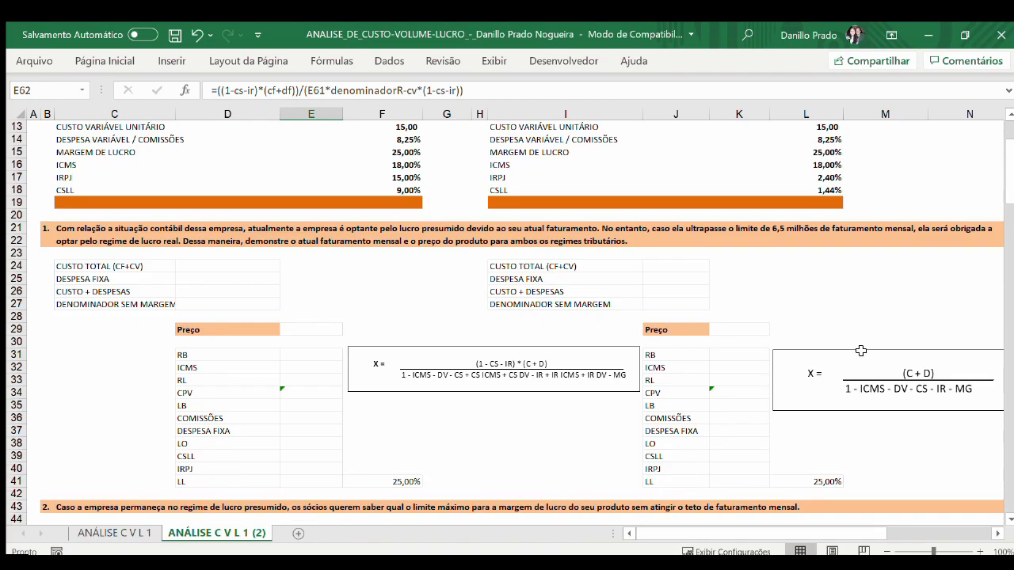
pyautogui.scroll(-3, 863, 352)
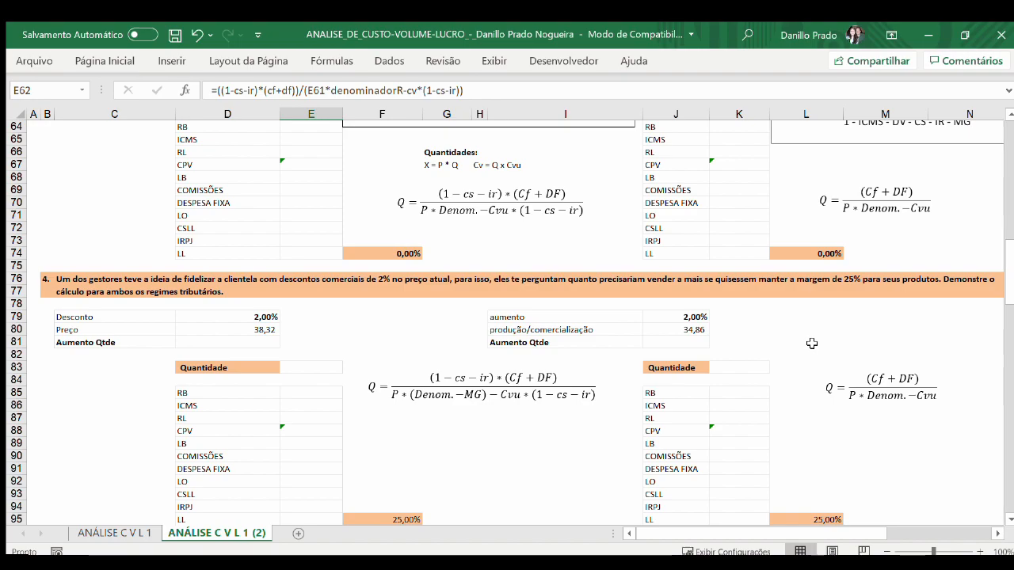
pyautogui.scroll(3, 812, 343)
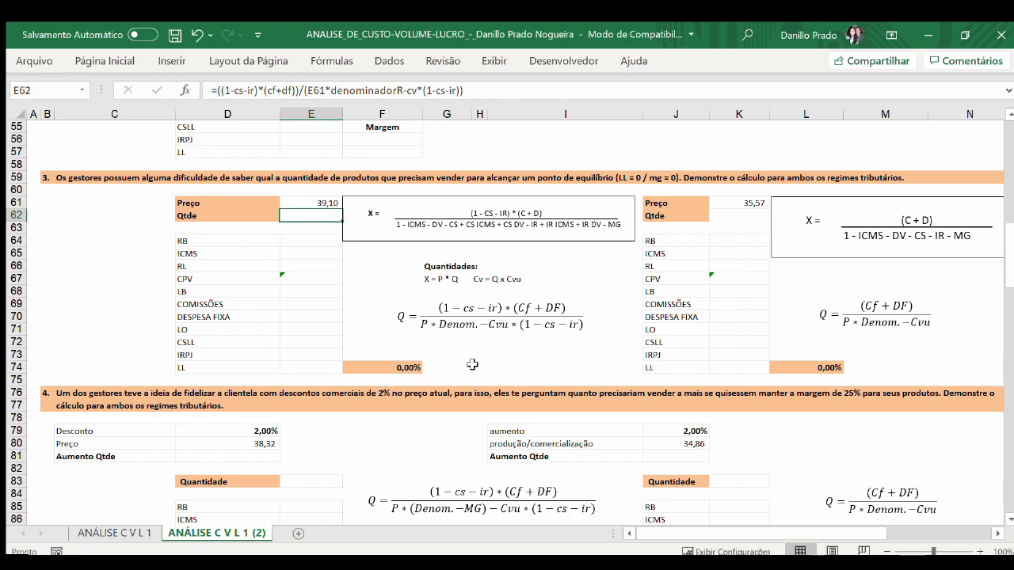
# Step: Inspect the discounted price formulas in D80 and J80 of question 4 for both tax regimes
pyautogui.scroll(-5, 472, 365)
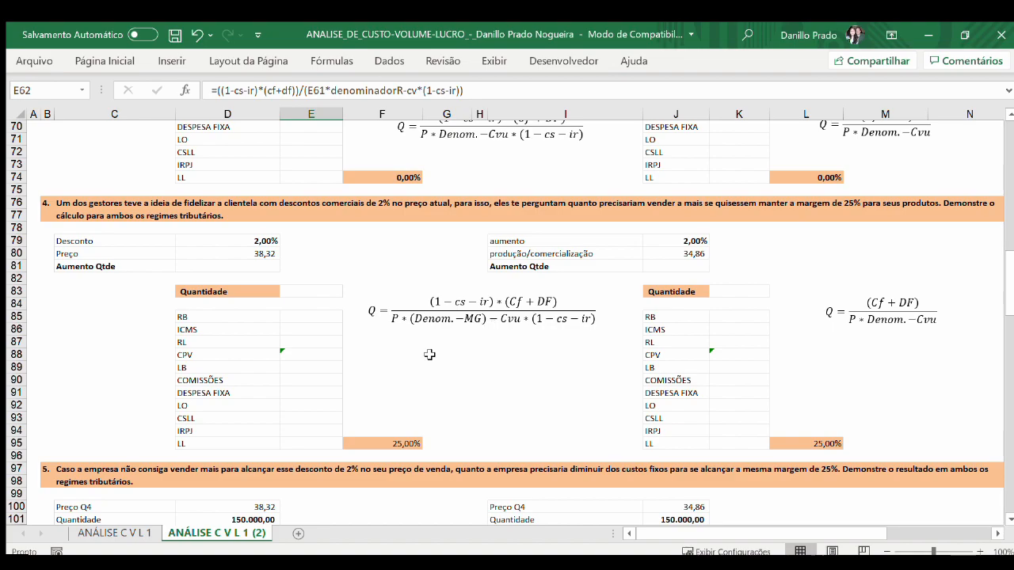
pyautogui.click(268, 252)
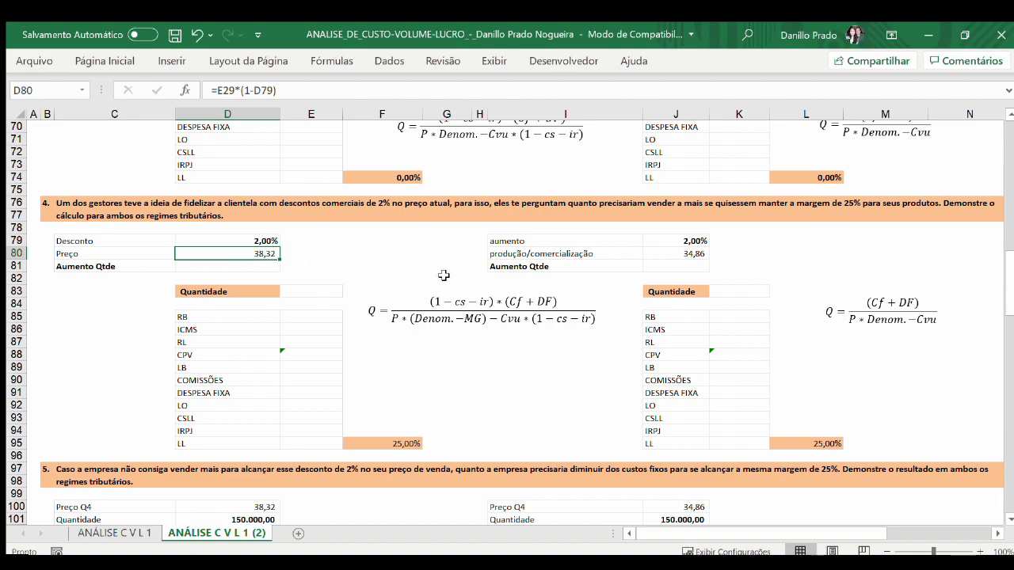
pyautogui.click(685, 253)
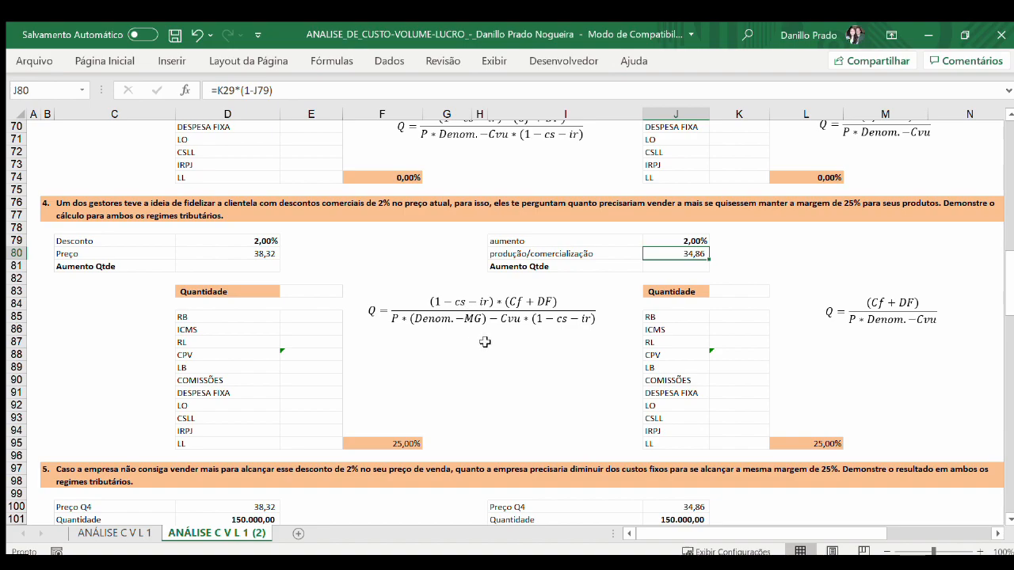
pyautogui.scroll(1, 485, 353)
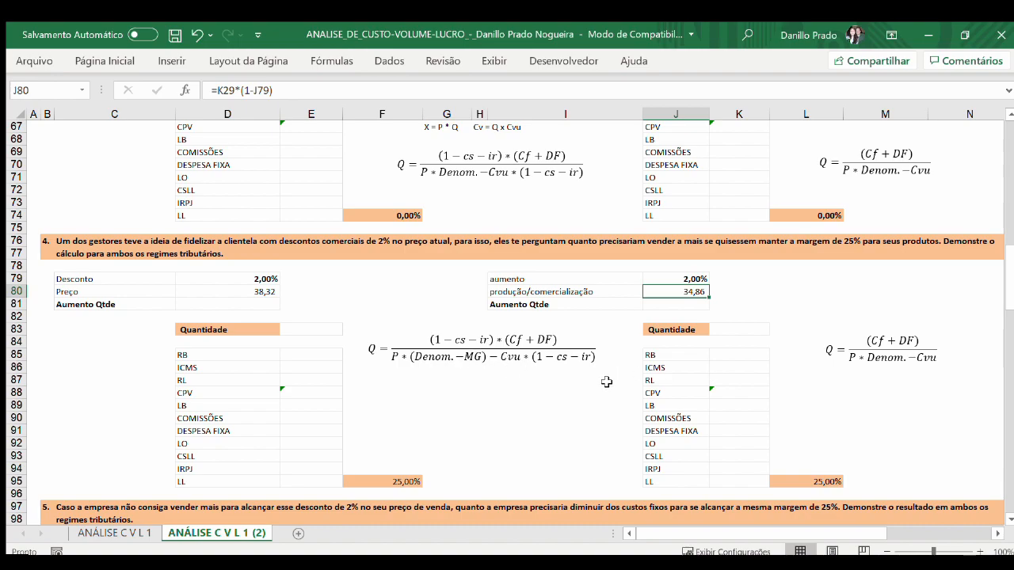
# Step: Change the denominator of question 4's Lucro Presumido quantity equation to P*(Denom.-MG)-Cvu
pyautogui.click(905, 360)
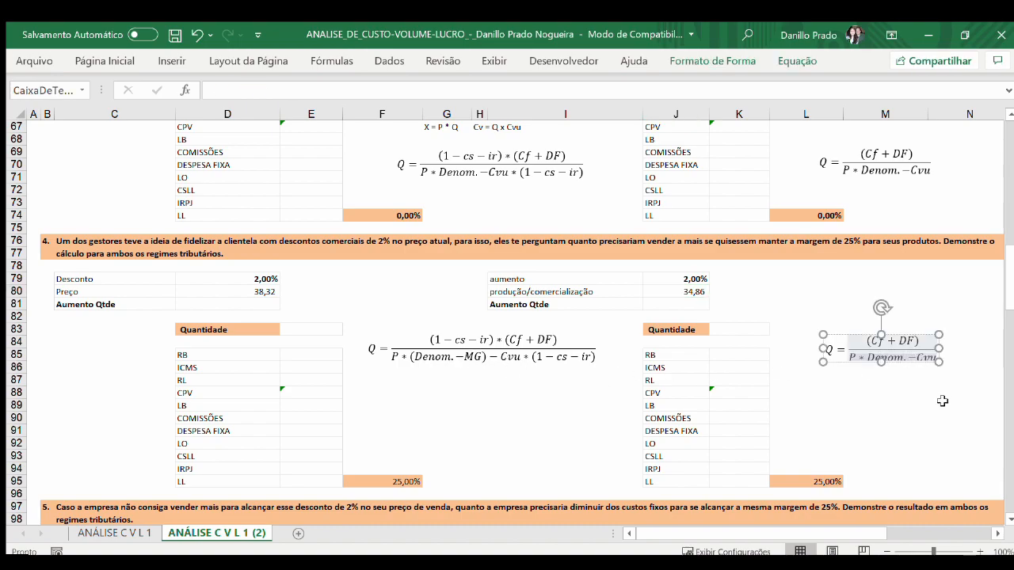
pyautogui.write('(')
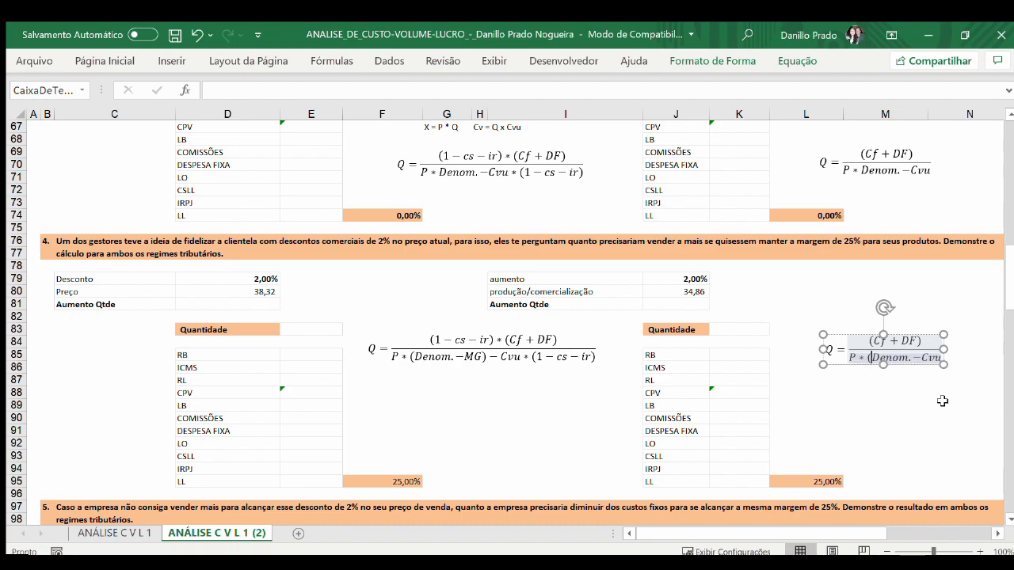
pyautogui.write('-MG)')
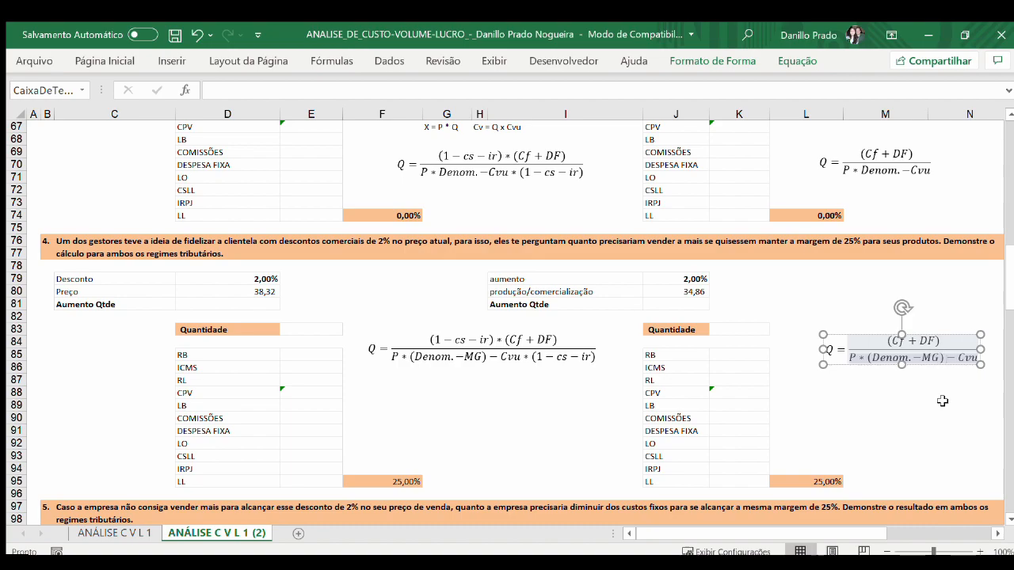
pyautogui.click(942, 401)
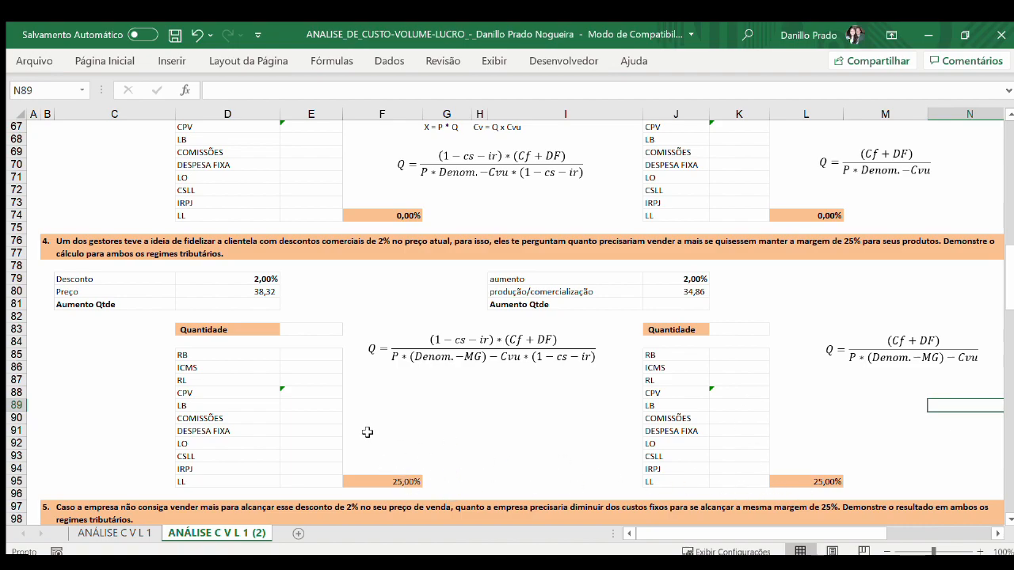
# Step: Inspect the Lucro Real price link in D100 and compare the fixed cost formula in D108 with question 5's Cf equation
pyautogui.scroll(-8, 439, 428)
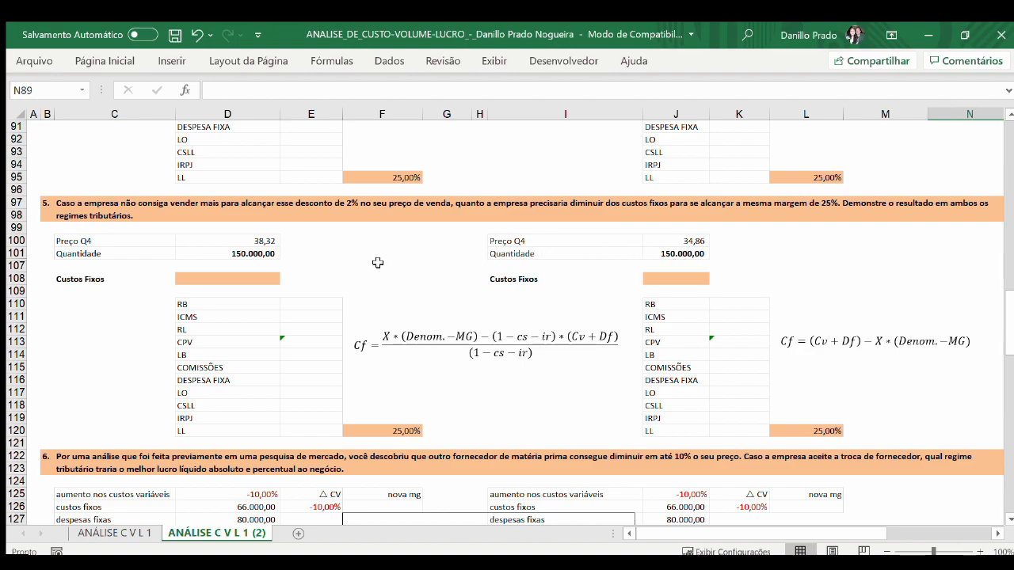
pyautogui.click(261, 244)
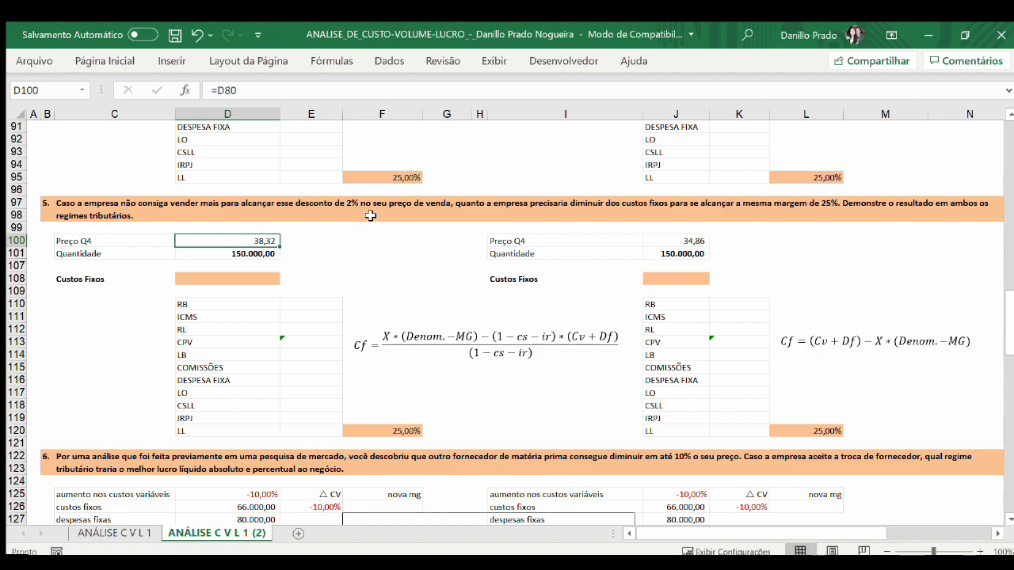
pyautogui.scroll(3, 370, 215)
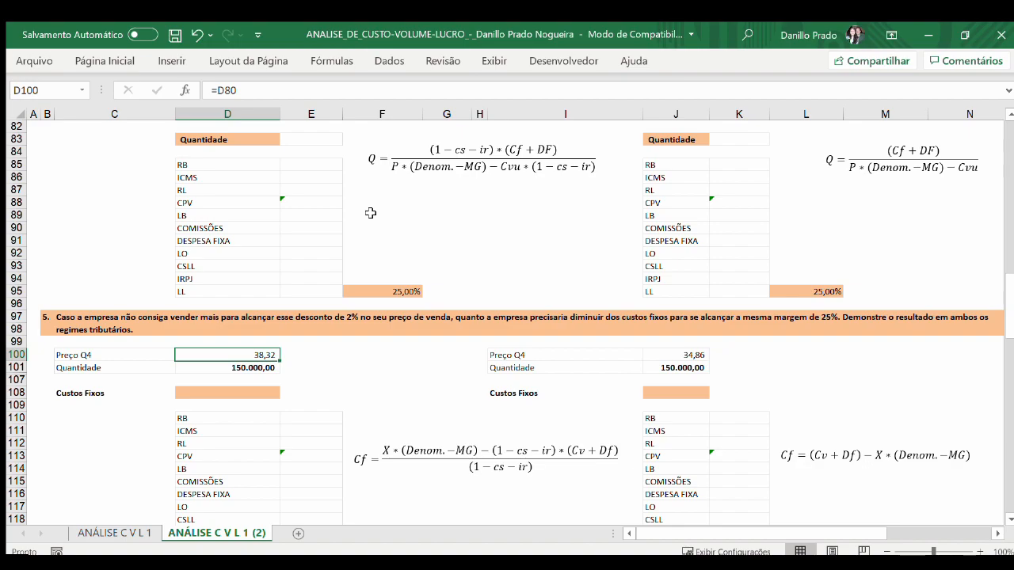
pyautogui.scroll(-2, 404, 277)
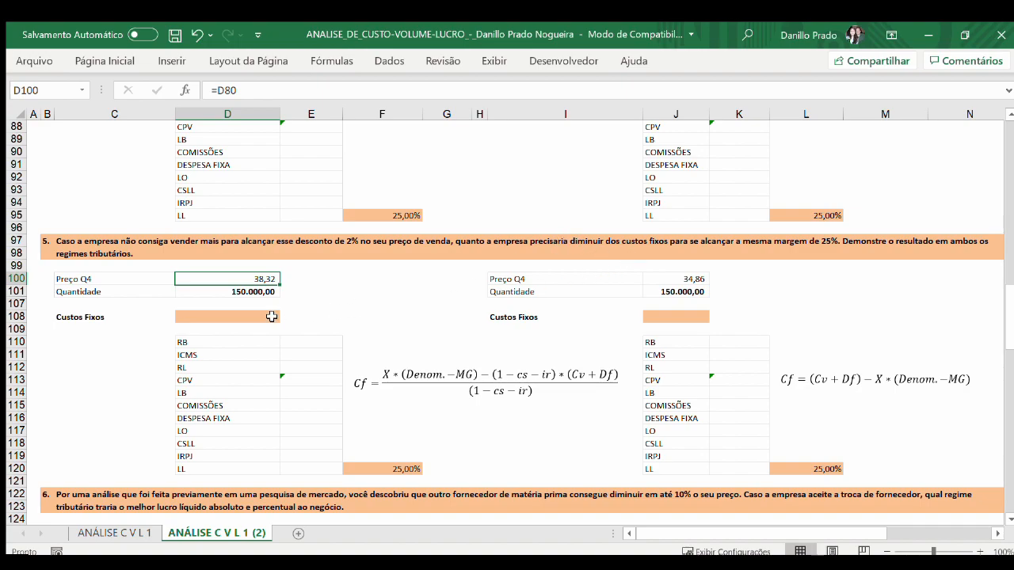
pyautogui.scroll(-1, 385, 321)
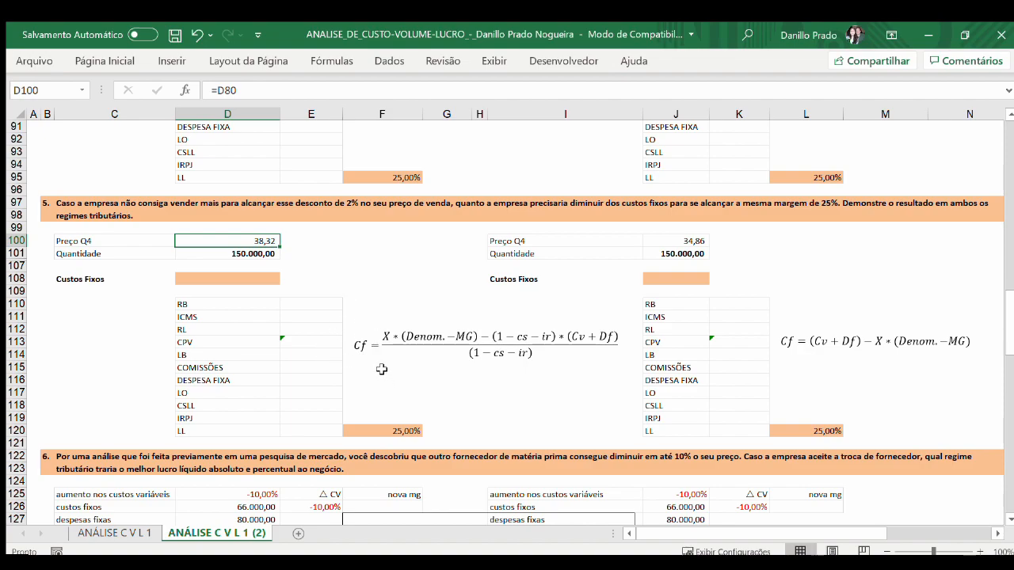
pyautogui.click(261, 280)
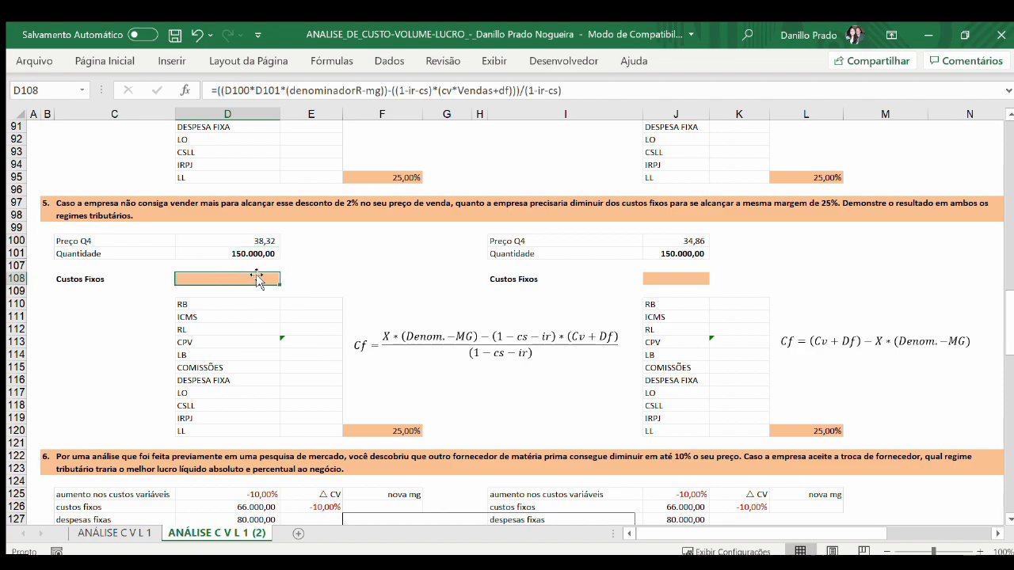
pyautogui.click(386, 339)
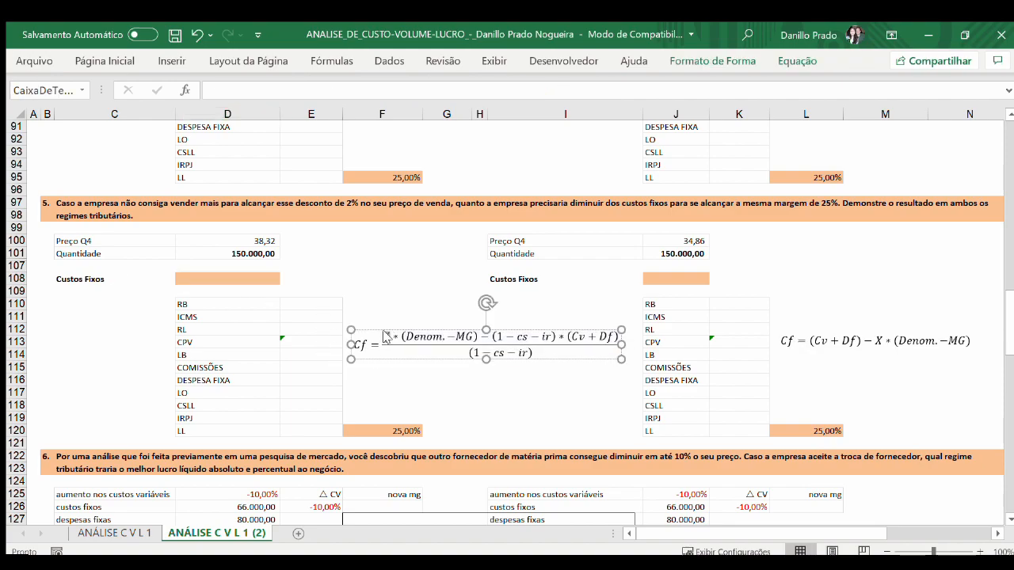
pyautogui.click(372, 278)
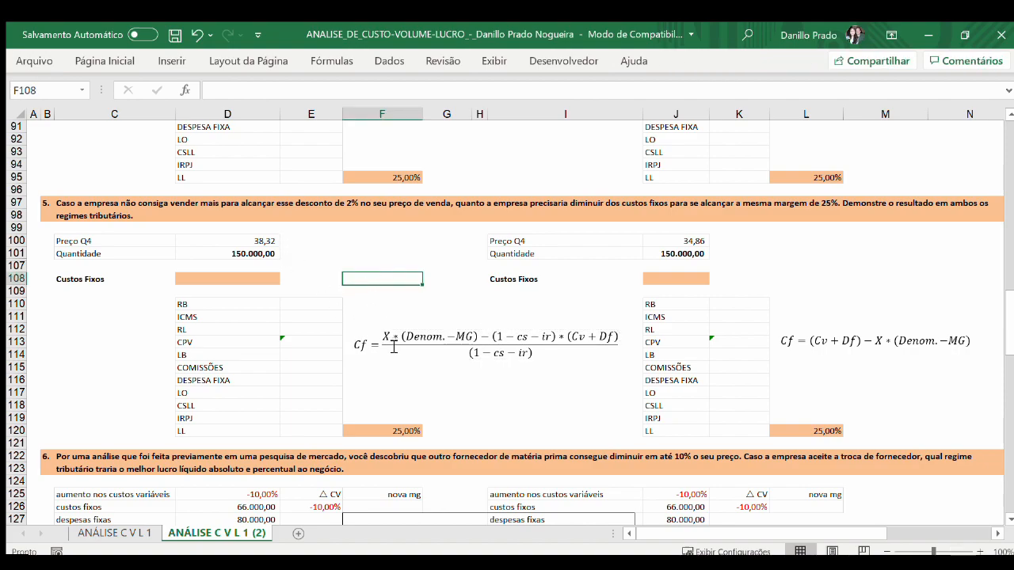
pyautogui.click(274, 279)
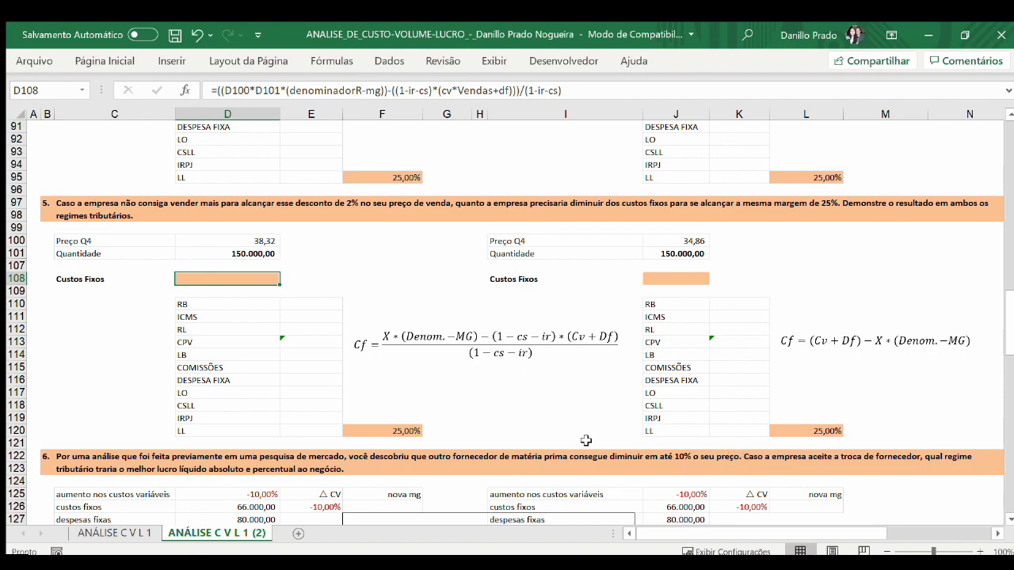
# Step: Delete the X price formula image that overlaps the data tables in question 6
pyautogui.scroll(-5, 583, 439)
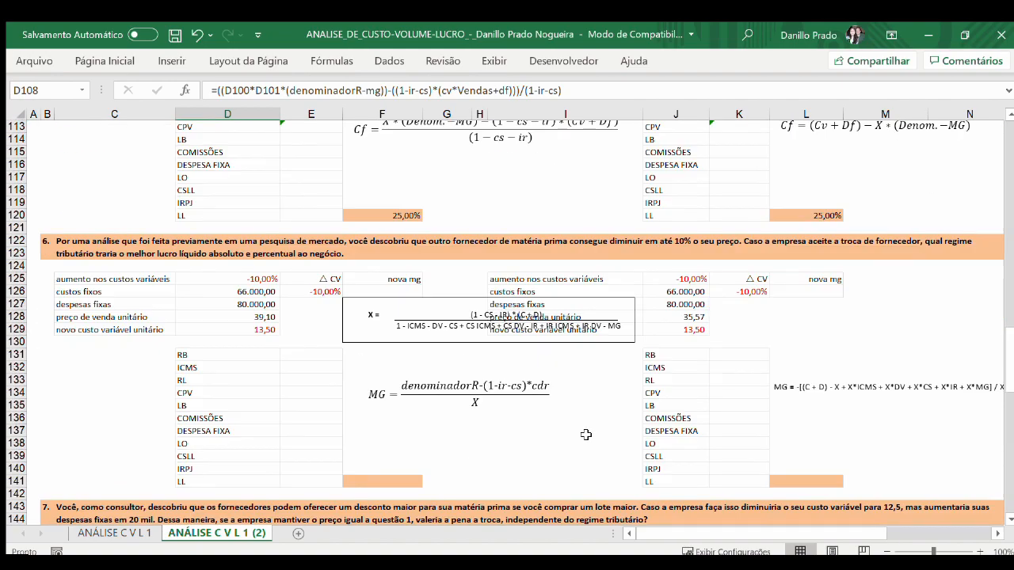
pyautogui.scroll(-1, 586, 435)
pyautogui.click(525, 291)
pyautogui.moveTo(524, 292); pyautogui.dragTo(524, 409)
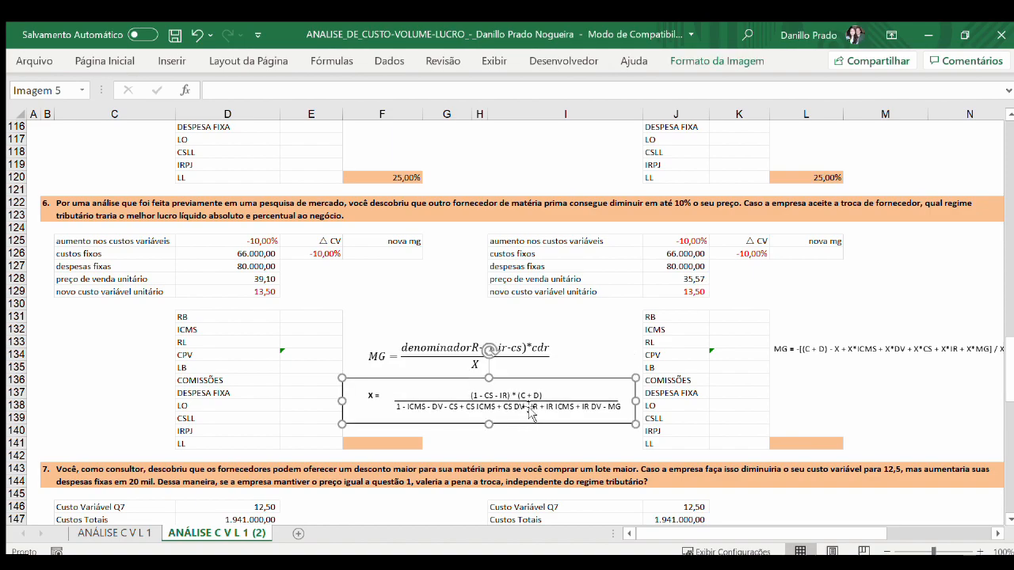
pyautogui.press('Delete')
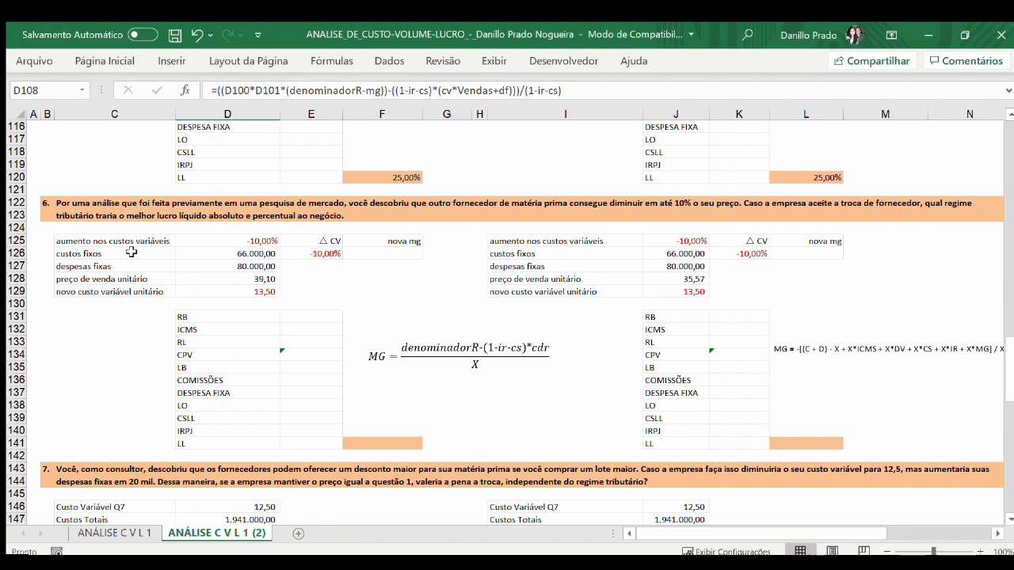
# Step: Change the Lucro Real label in C125 of question 6 to "Diminiuição nos custos variáveis"
pyautogui.click(89, 241)
pyautogui.click(244, 90)
pyautogui.doubleClick(244, 91)
pyautogui.write('Diminiu')
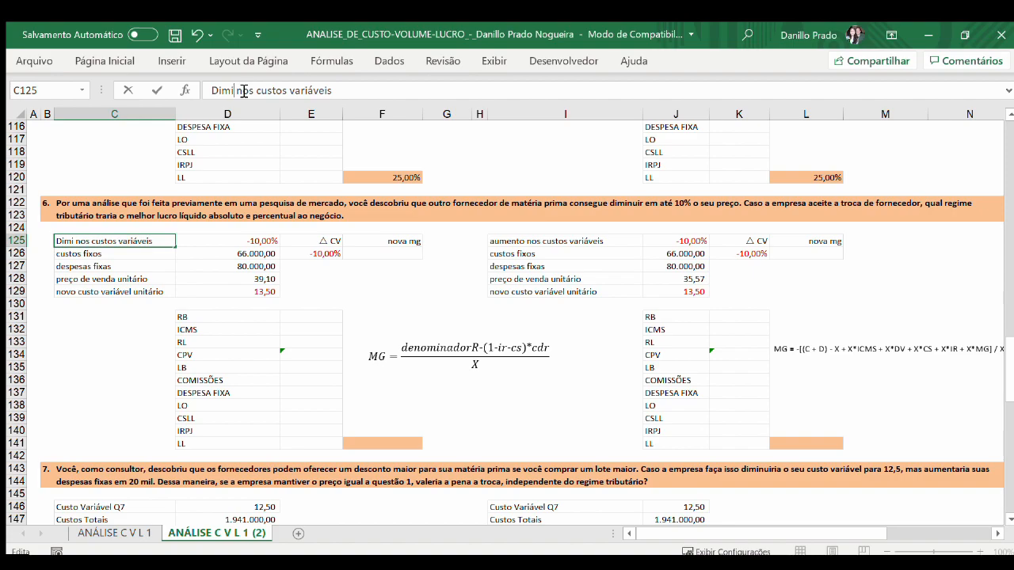
pyautogui.write('ição')
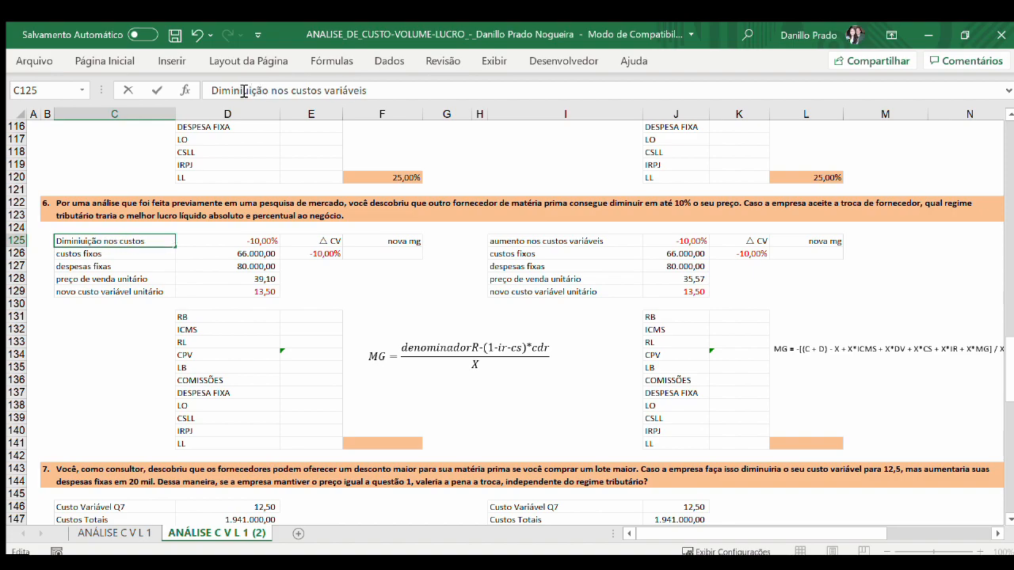
pyautogui.press('Return')
# Step: Copy the "Diminiuição nos custos variáveis" label from C125 to I125 in the Lucro Presumido table
pyautogui.press('Up')
pyautogui.hotkey('ctrl', 'c')
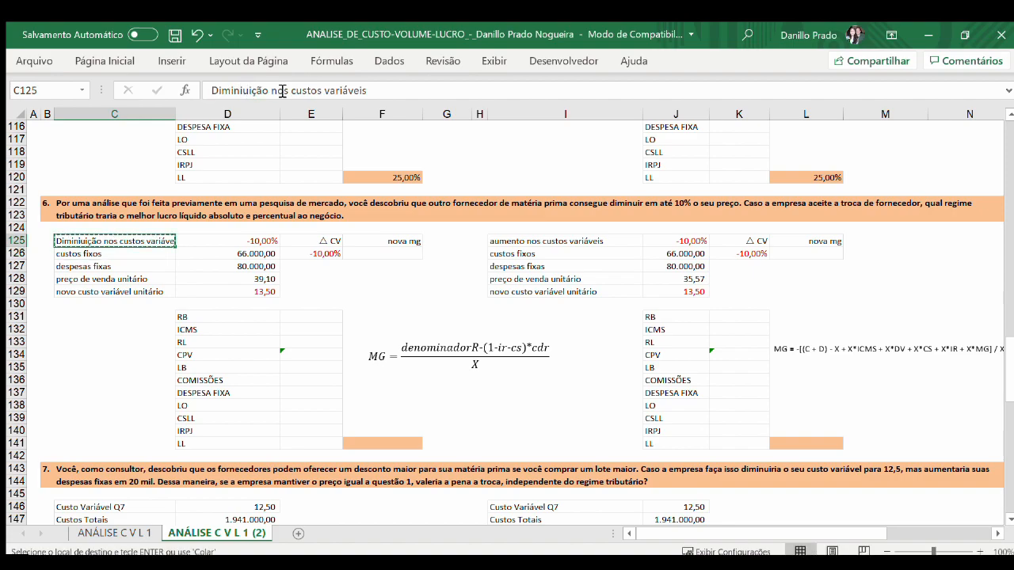
pyautogui.click(585, 242)
pyautogui.hotkey('ctrl', 'v')
pyautogui.click(555, 304)
pyautogui.press('Escape')
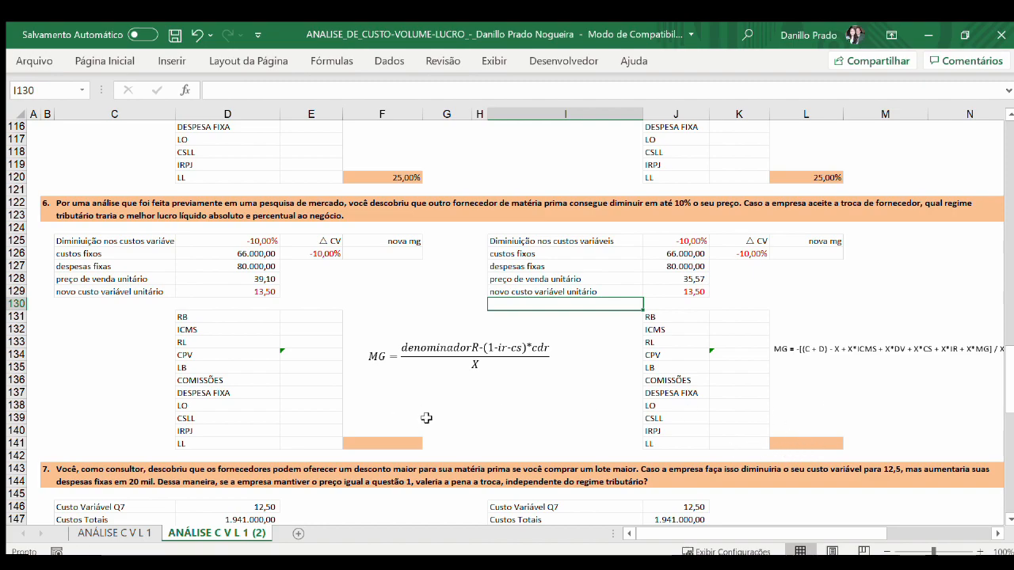
# Step: Review the statements and data of questions 7 and 8 against the MG margin formulas of question 6
pyautogui.scroll(-7, 496, 404)
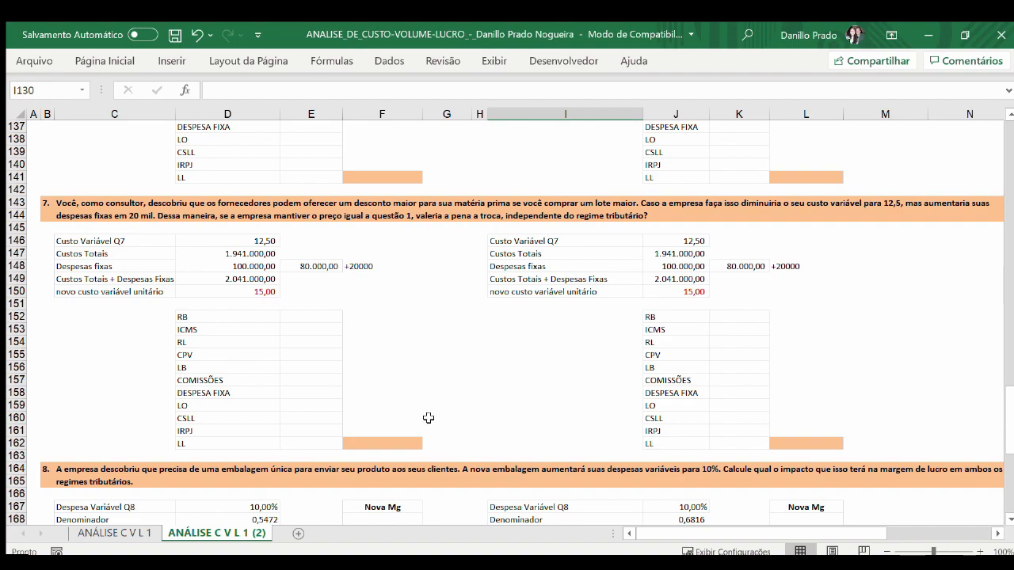
pyautogui.scroll(1, 418, 412)
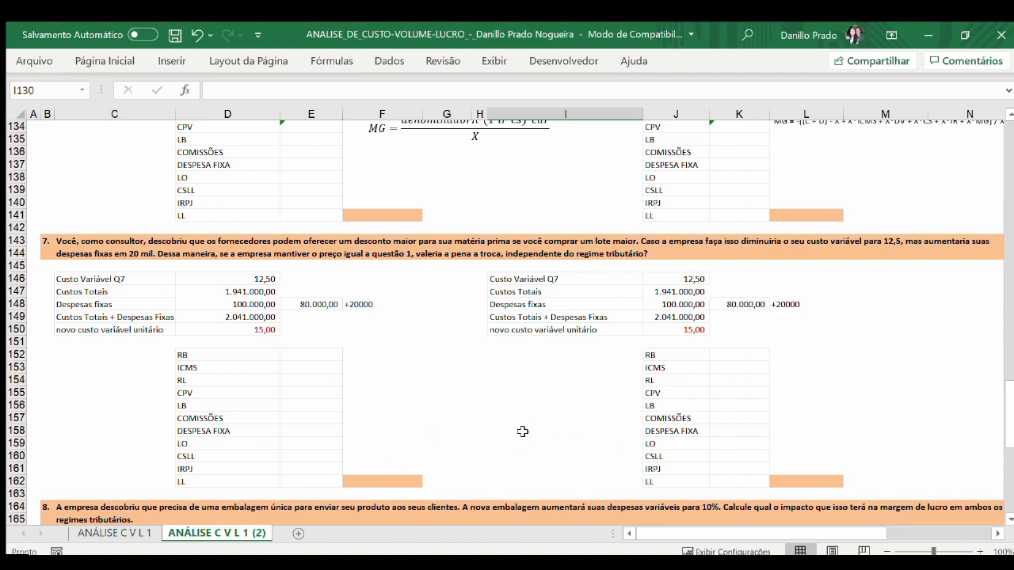
pyautogui.scroll(3, 524, 430)
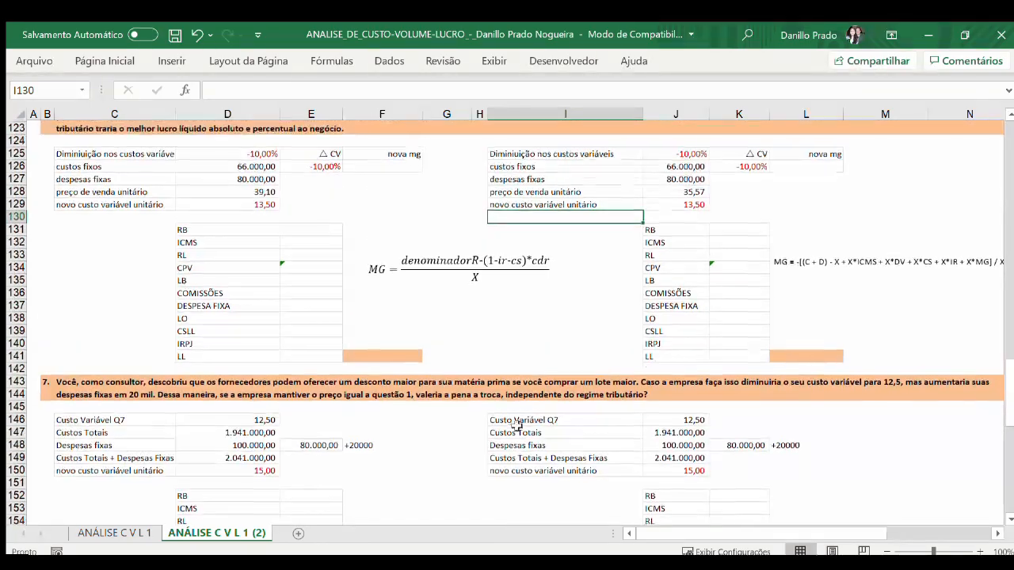
pyautogui.scroll(2, 489, 425)
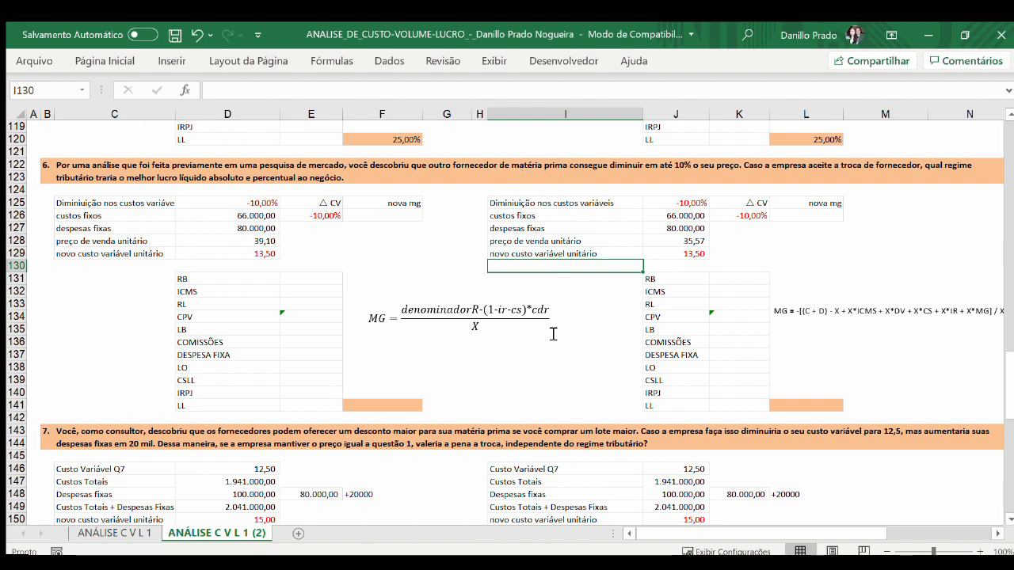
pyautogui.scroll(-5, 530, 338)
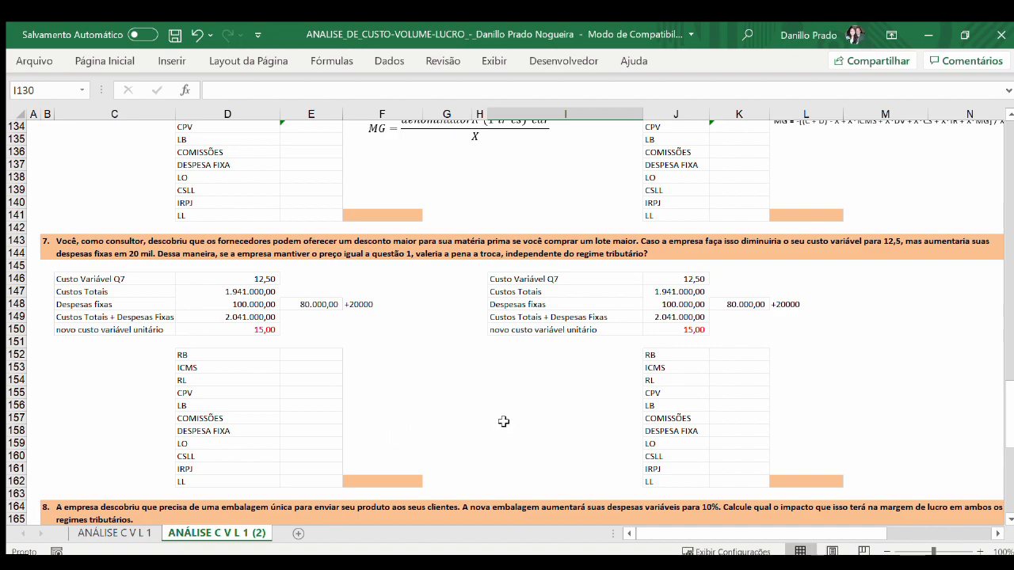
pyautogui.scroll(-5, 503, 422)
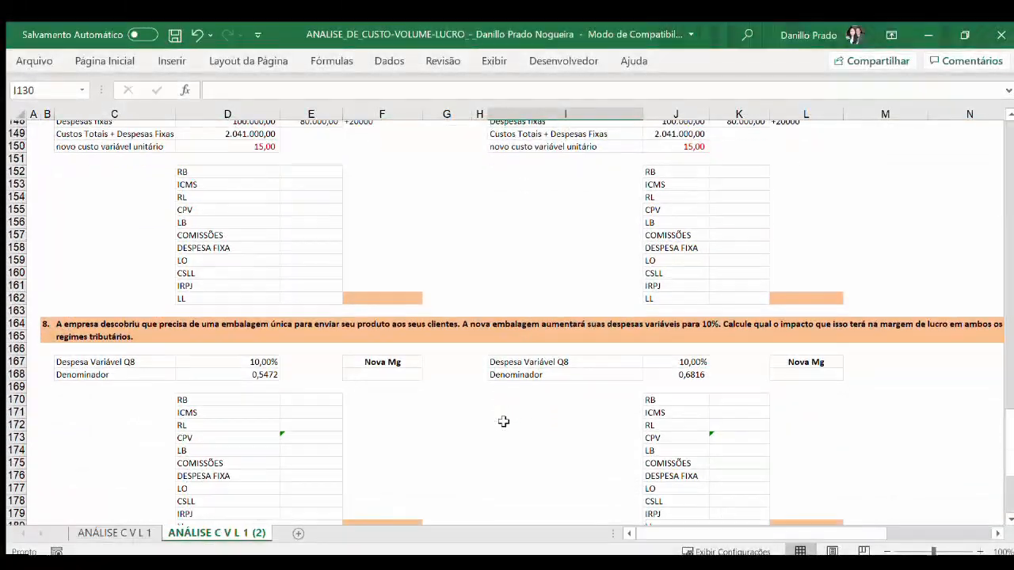
pyautogui.scroll(-1, 504, 421)
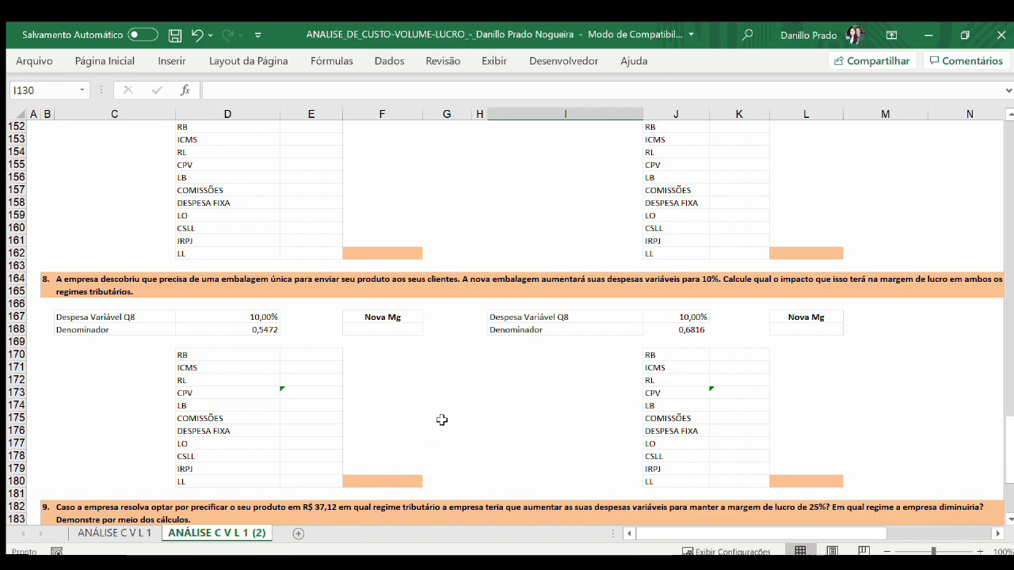
pyautogui.scroll(7, 442, 420)
pyautogui.scroll(1, 443, 419)
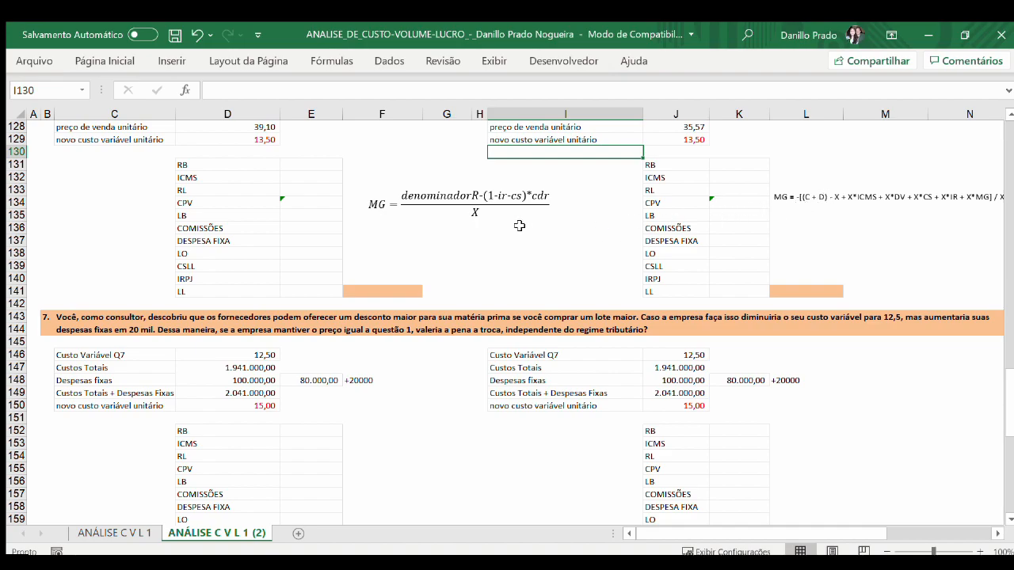
pyautogui.scroll(-8, 524, 226)
pyautogui.scroll(-1, 519, 225)
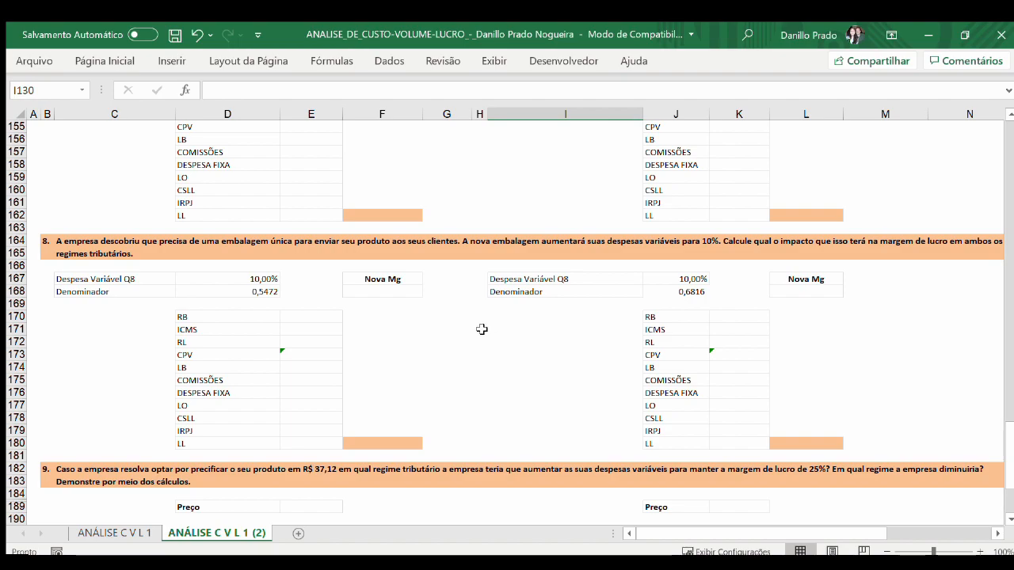
# Step: Remove the -MG term after Denom. in the Lucro Real Dv equation of question 9
pyautogui.scroll(-5, 482, 329)
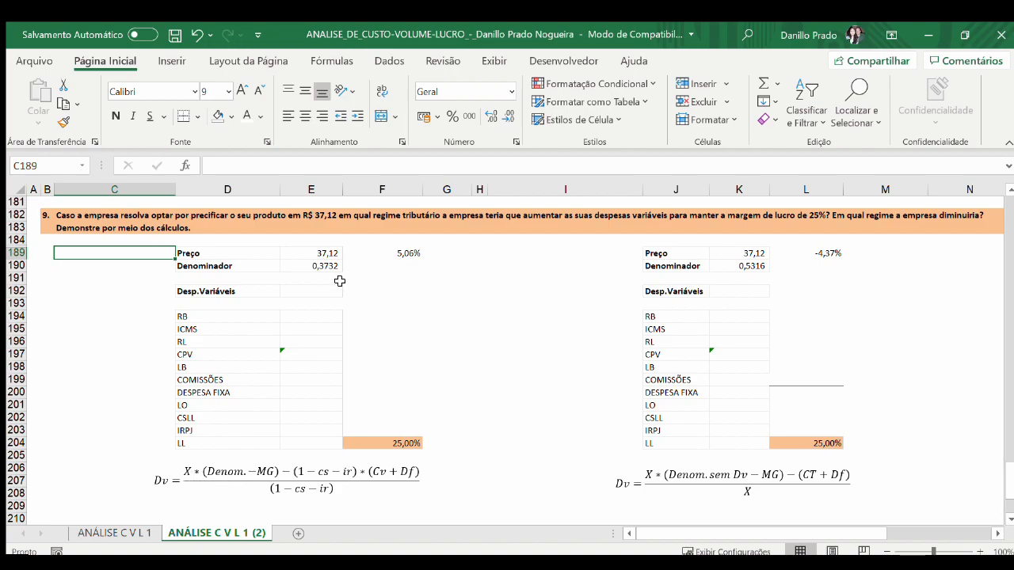
pyautogui.click(275, 476)
pyautogui.press('BackSpace')
pyautogui.press('BackSpace')
pyautogui.press('BackSpace')
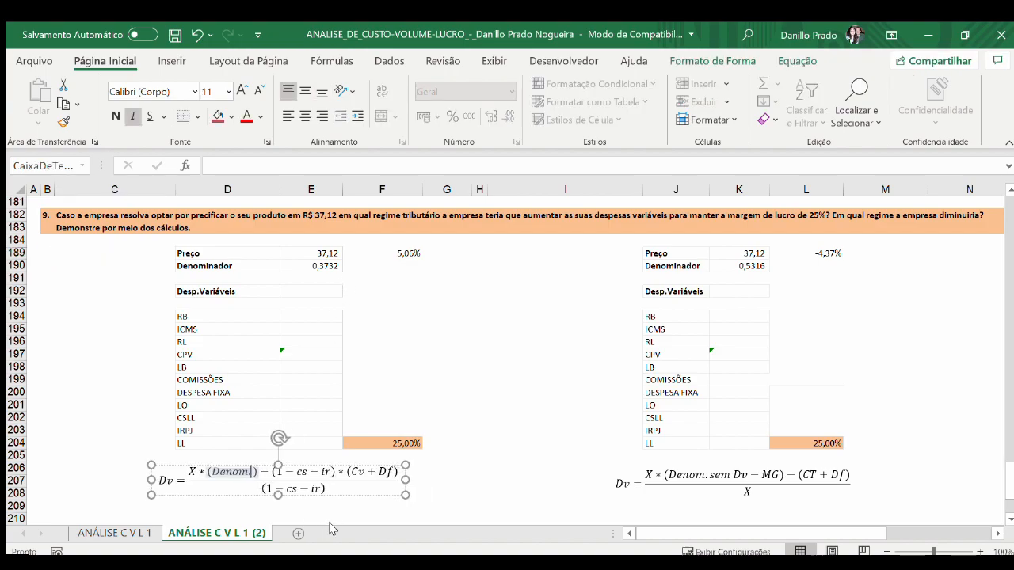
# Step: Inspect the Lucro Real denominator formula in E190 and the variable expense formula in E192 of question 9
pyautogui.click(320, 266)
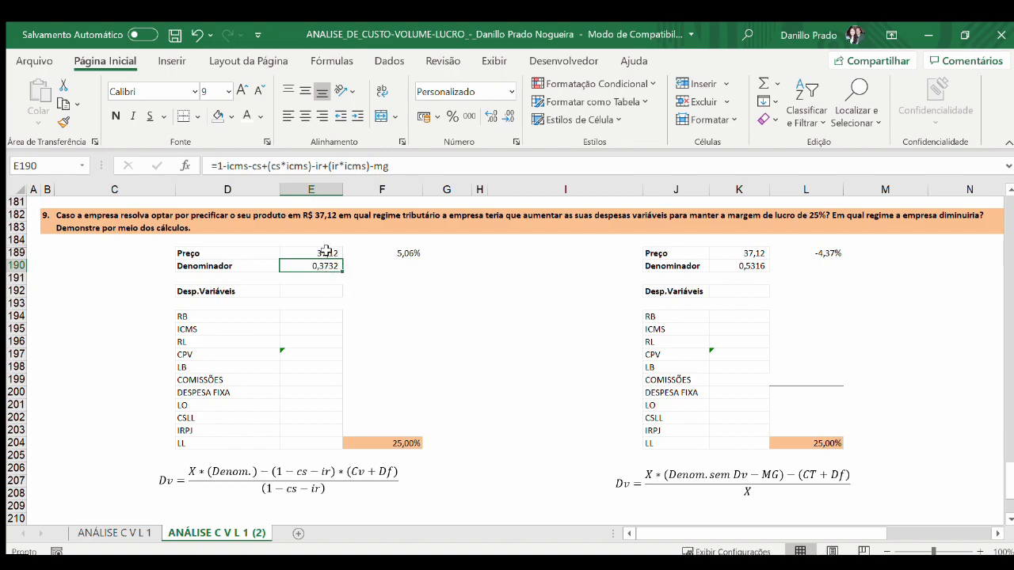
pyautogui.press('Return')
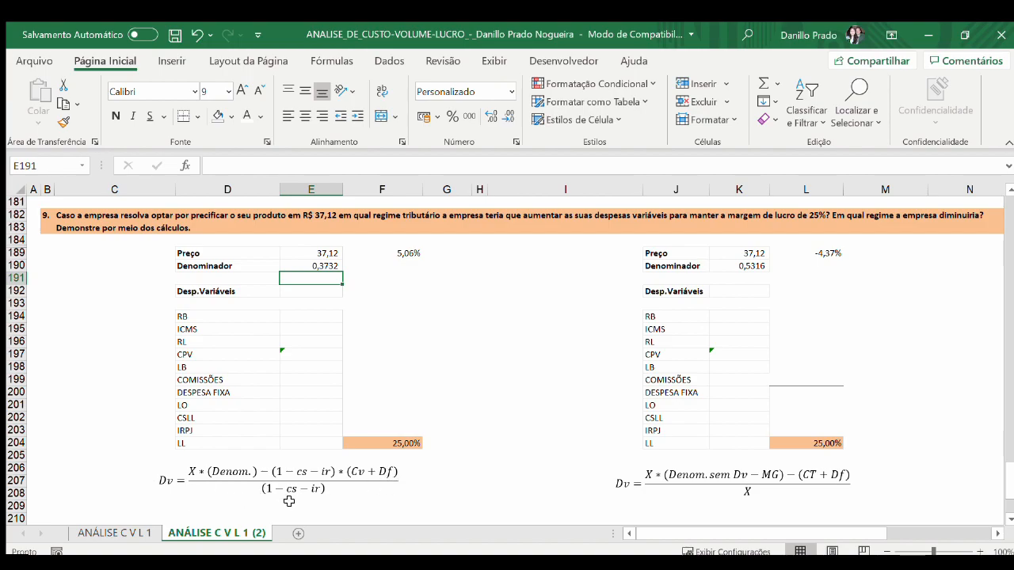
pyautogui.click(325, 290)
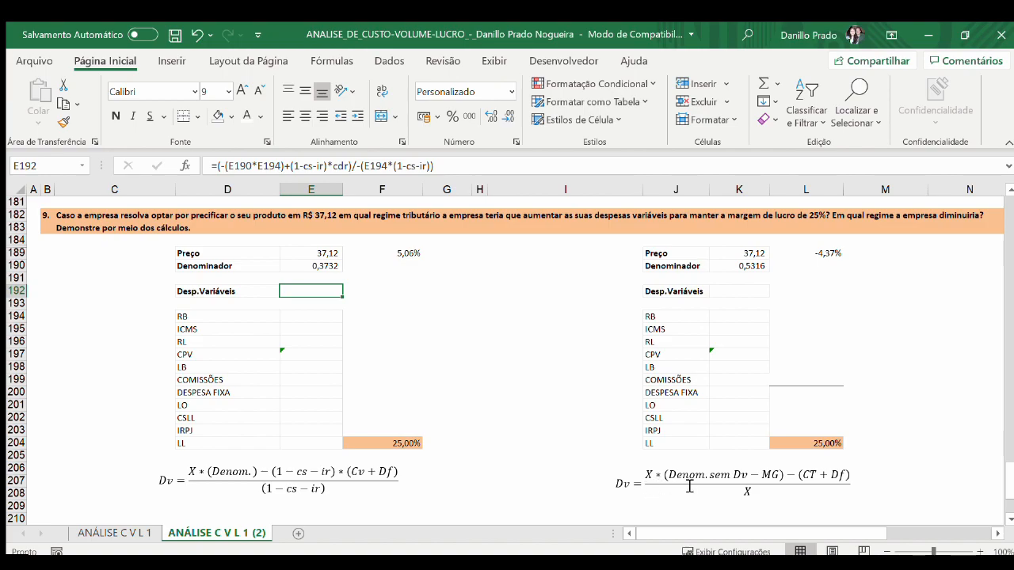
# Step: Reinsert the margin term as -Mg after Denom. in question 9's Lucro Real Dv equation
pyautogui.click(781, 475)
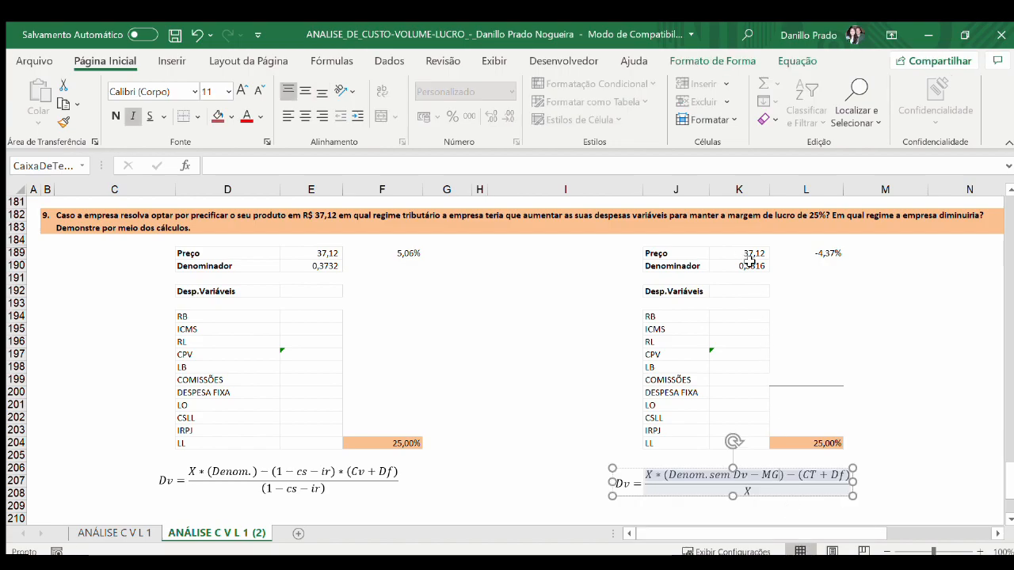
pyautogui.click(251, 472)
pyautogui.write('-Mg')
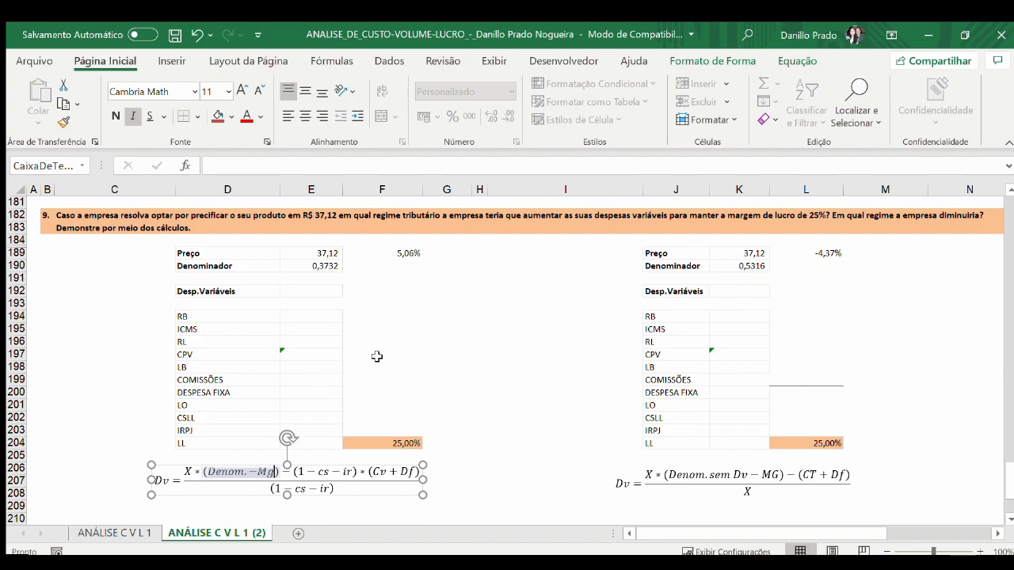
pyautogui.click(513, 366)
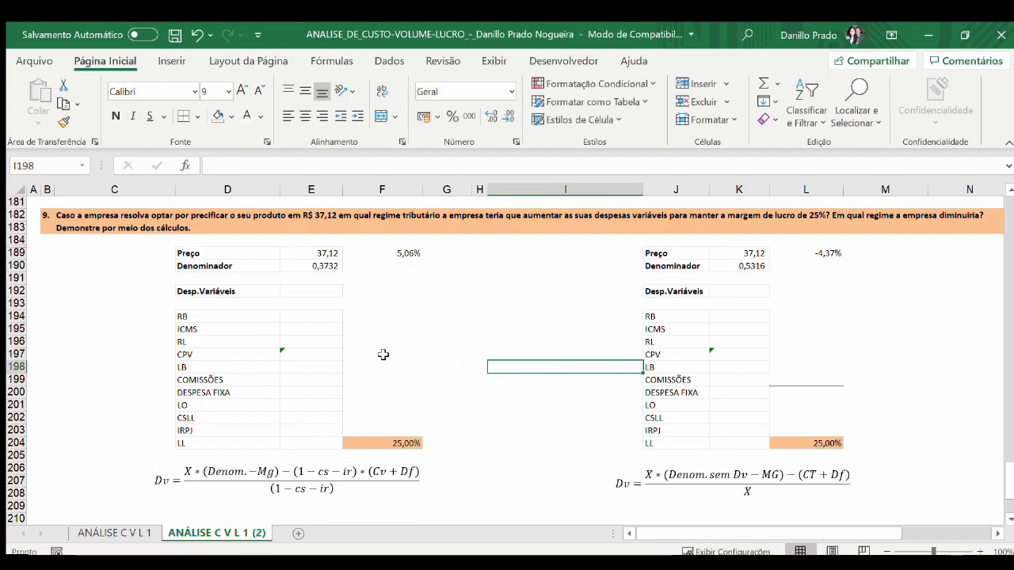